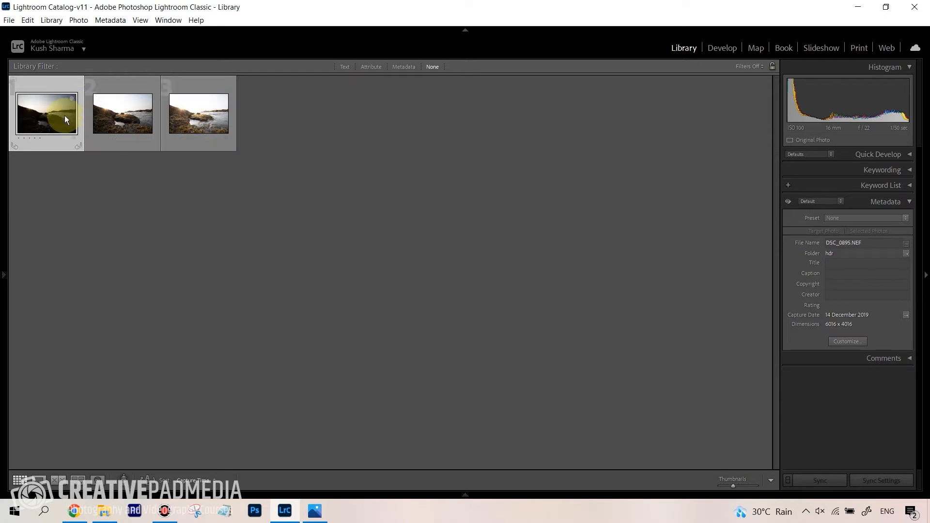
Step: Compare the three bracketed seascape exposures one by one in a large view, and return to the thumbnail grid
{"action": "left_click", "coordinate": [38, 479]}
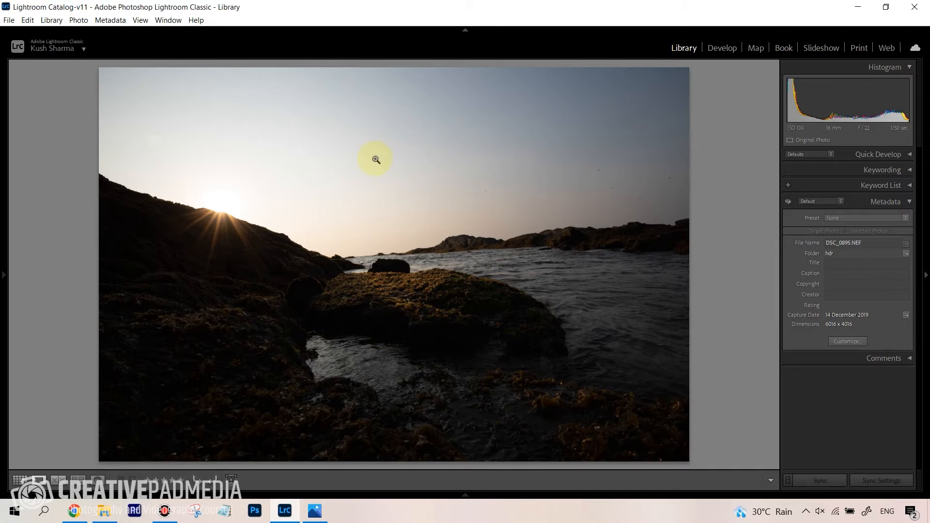
{"action": "key", "text": "Right"}
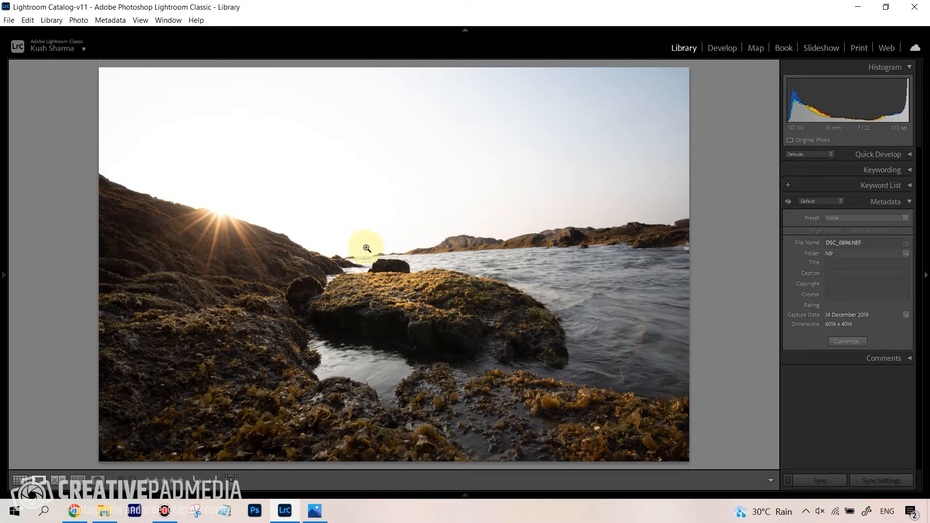
{"action": "key", "text": "Left"}
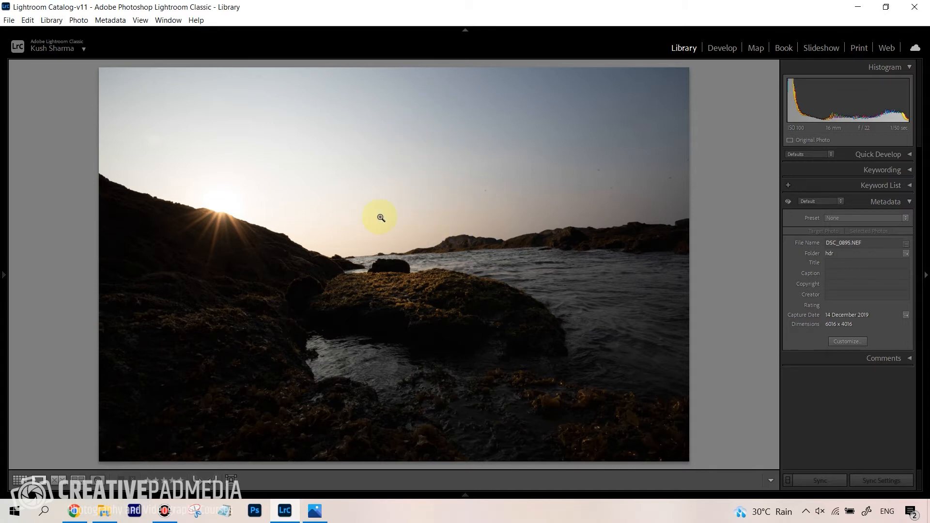
{"action": "key", "text": "Right"}
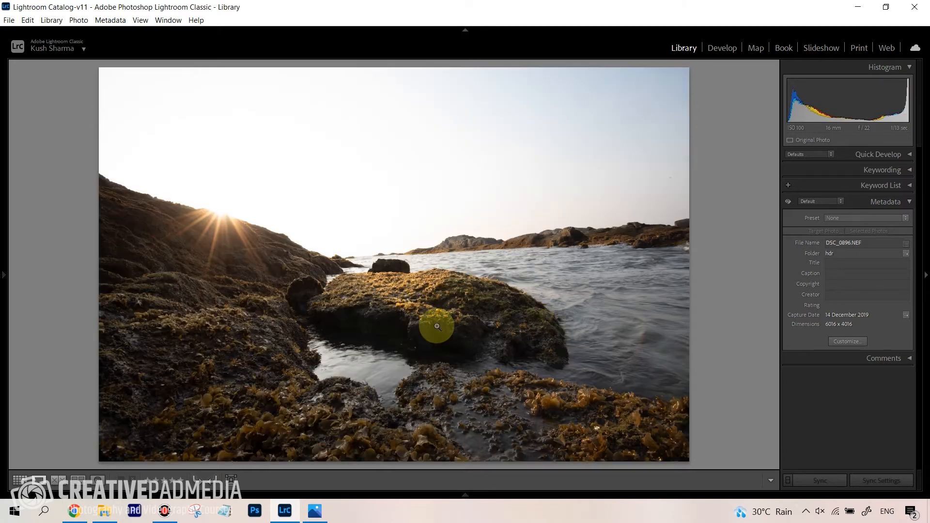
{"action": "key", "text": "Right"}
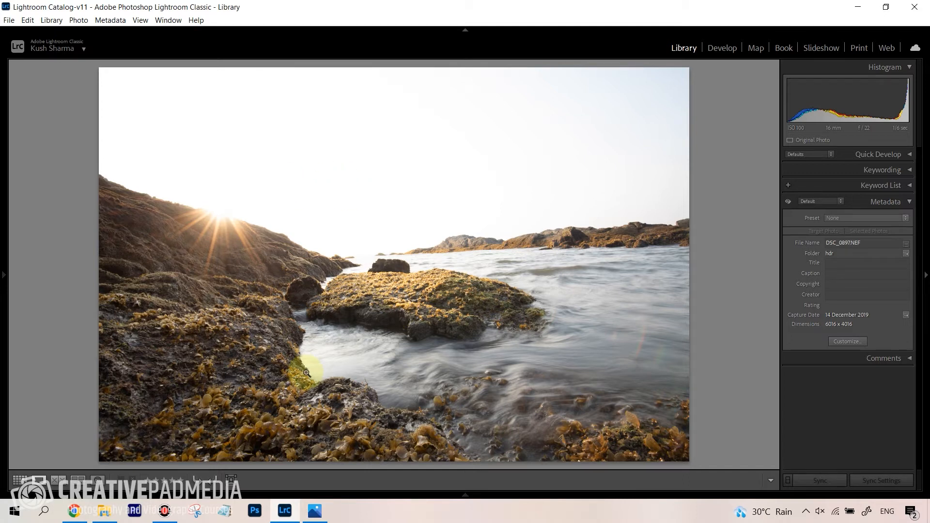
{"action": "key", "text": "Left"}
{"action": "key", "text": "Left"}
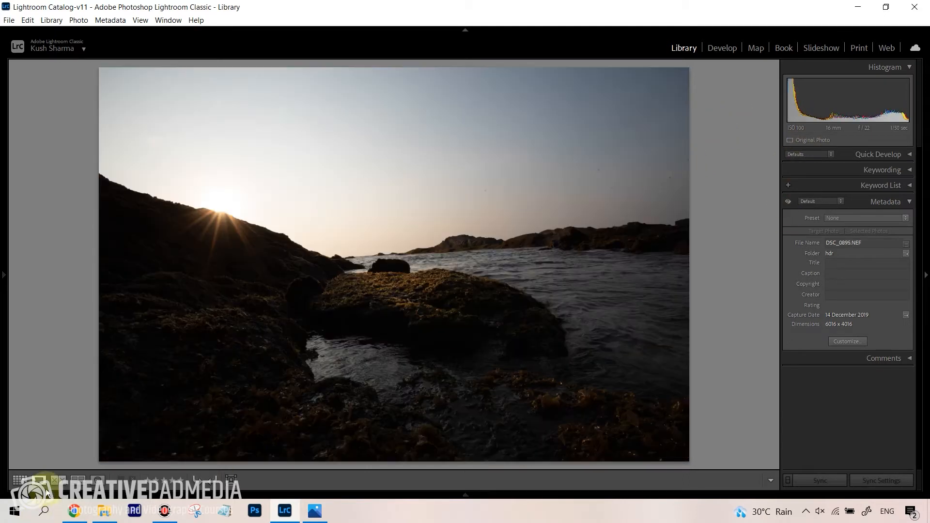
{"action": "left_click", "coordinate": [20, 481]}
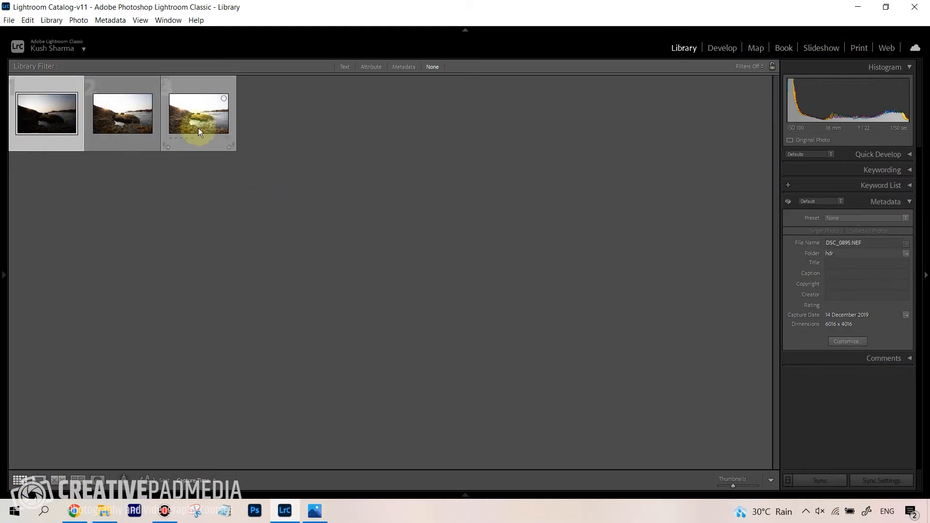
Step: Examine the middle exposure, DSC_0896.NEF, in a large view and return to the thumbnail grid
{"action": "mouse_move", "coordinate": [216, 117]}
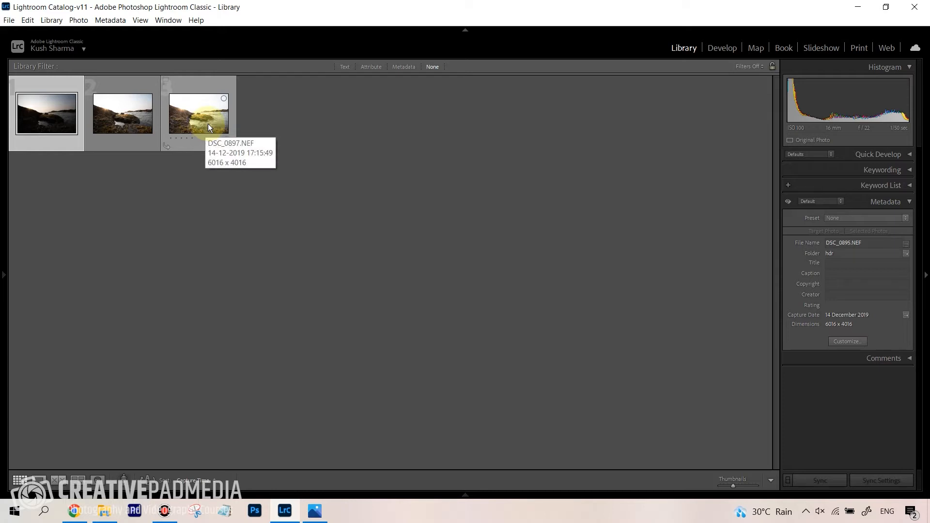
{"action": "left_click", "coordinate": [130, 126]}
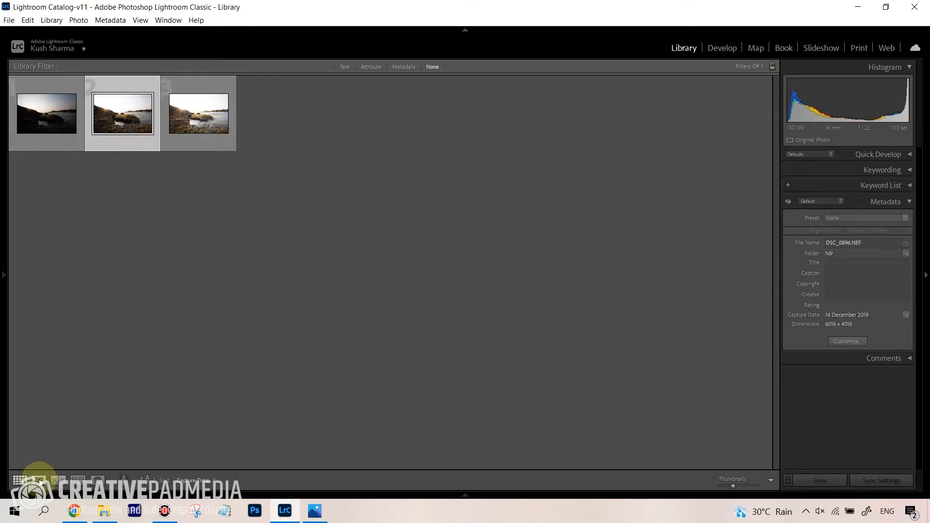
{"action": "left_click", "coordinate": [38, 479]}
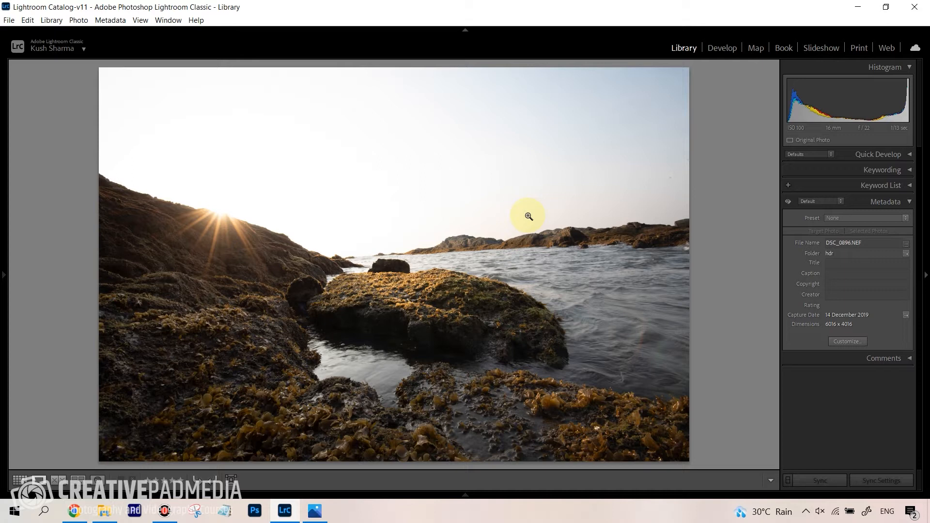
{"action": "left_click", "coordinate": [20, 480]}
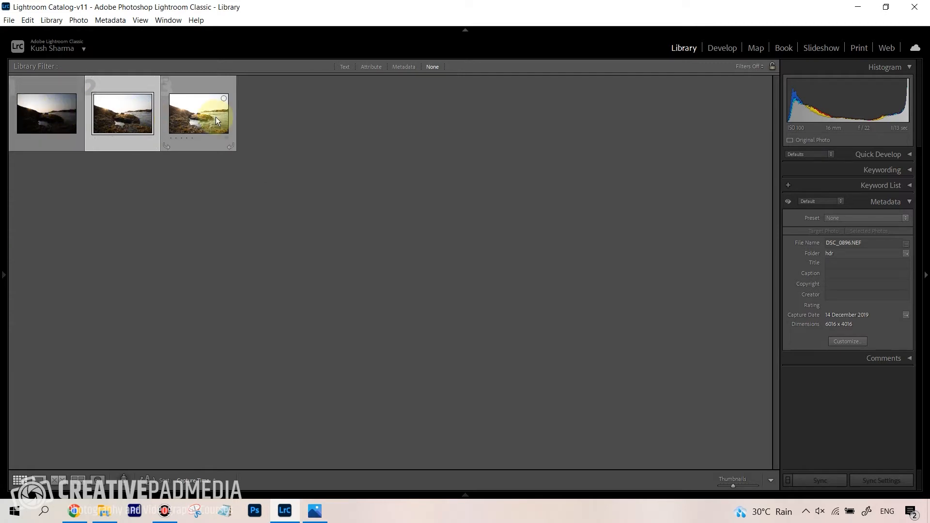
Step: Select all three bracketed exposures and start an HDR Photo Merge with them
{"action": "mouse_move", "coordinate": [216, 118]}
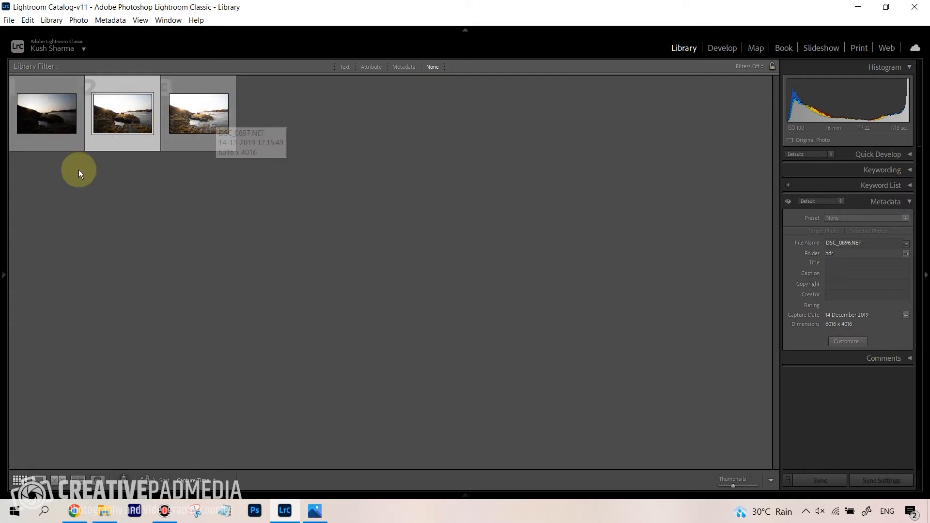
{"action": "left_click", "coordinate": [318, 223]}
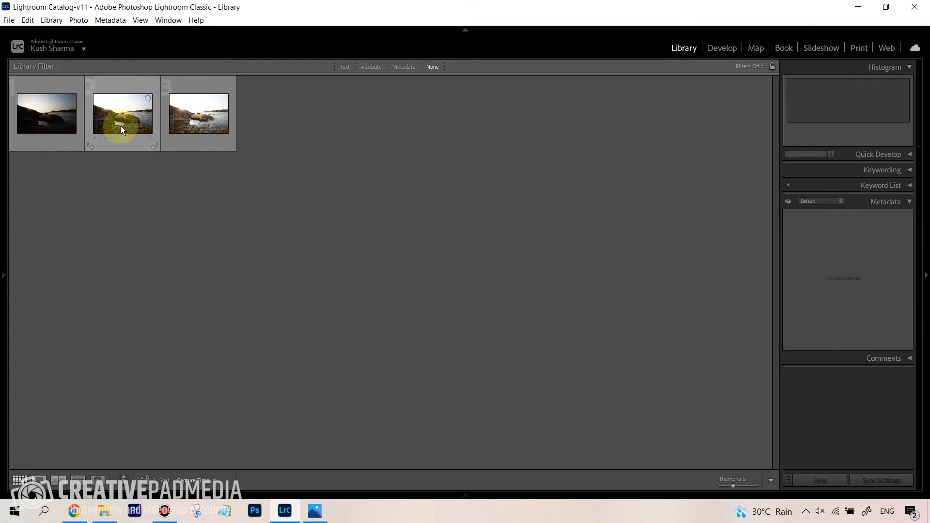
{"action": "left_click", "coordinate": [174, 103]}
{"action": "left_click", "coordinate": [120, 105], "text": "ctrl"}
{"action": "left_click", "coordinate": [30, 108], "text": "ctrl"}
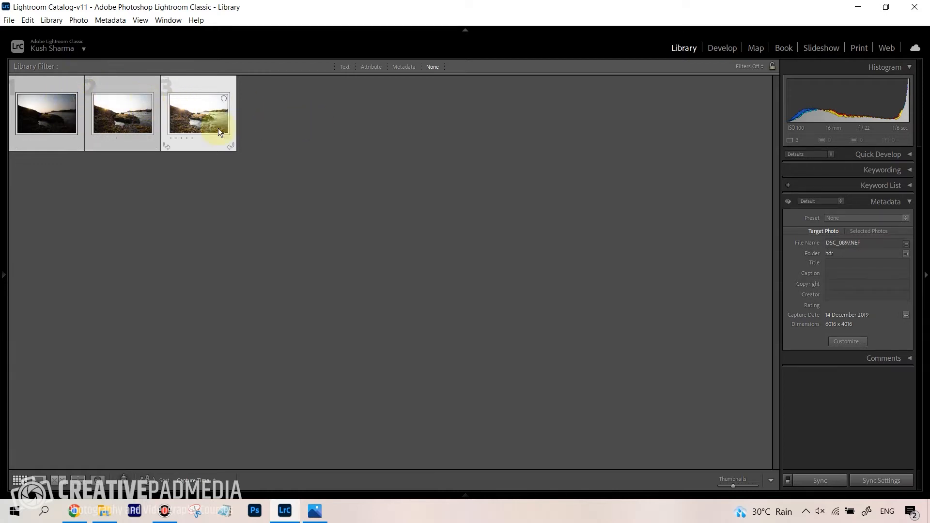
{"action": "left_click", "coordinate": [45, 103]}
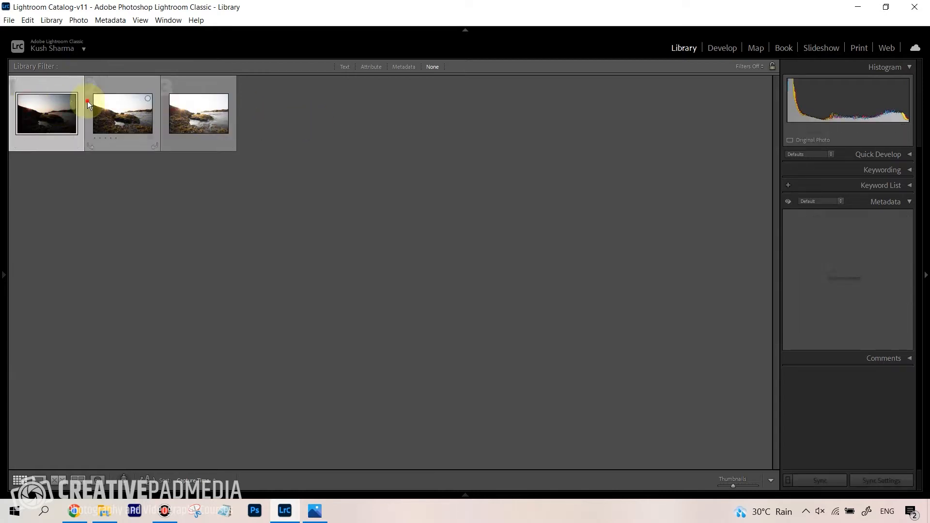
{"action": "right_click", "coordinate": [138, 111]}
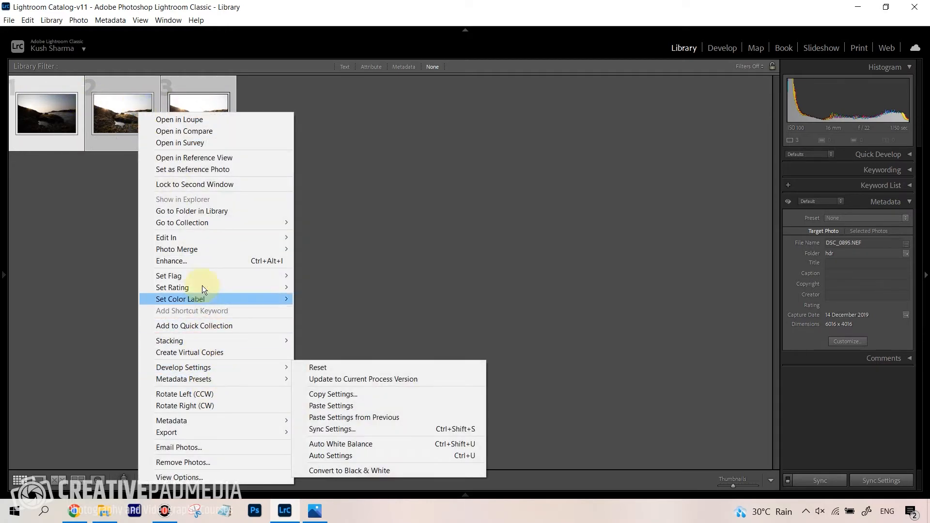
{"action": "mouse_move", "coordinate": [202, 249]}
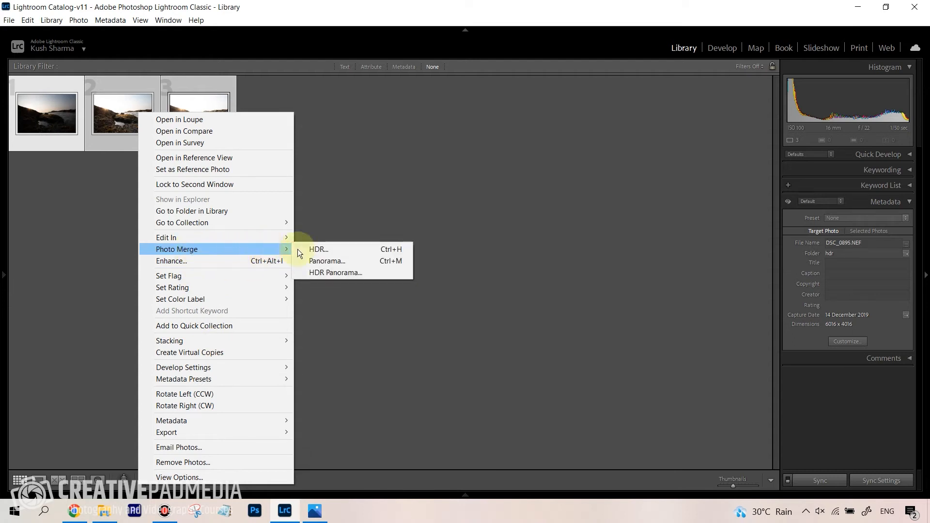
{"action": "left_click", "coordinate": [324, 250]}
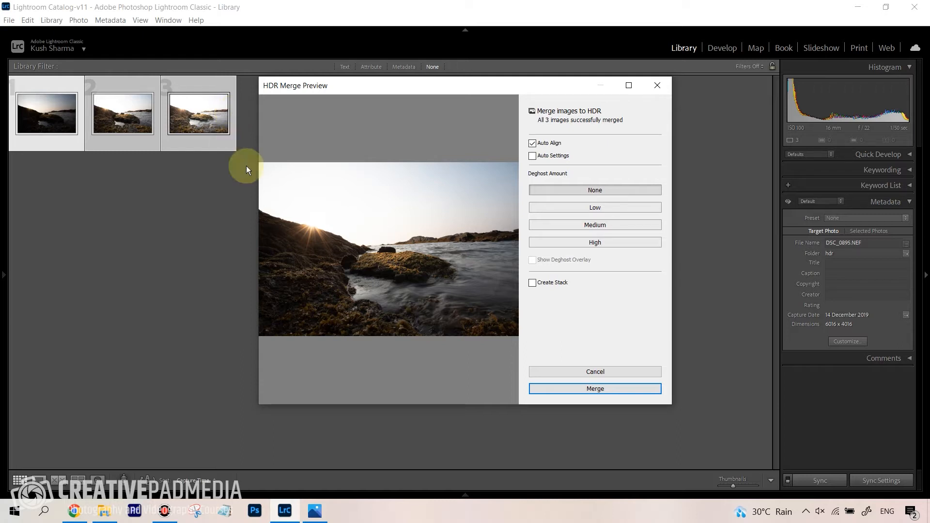
Step: Try the merge preview without Auto Align and with Auto Settings, restoring each option to its original state
{"action": "left_click", "coordinate": [531, 143]}
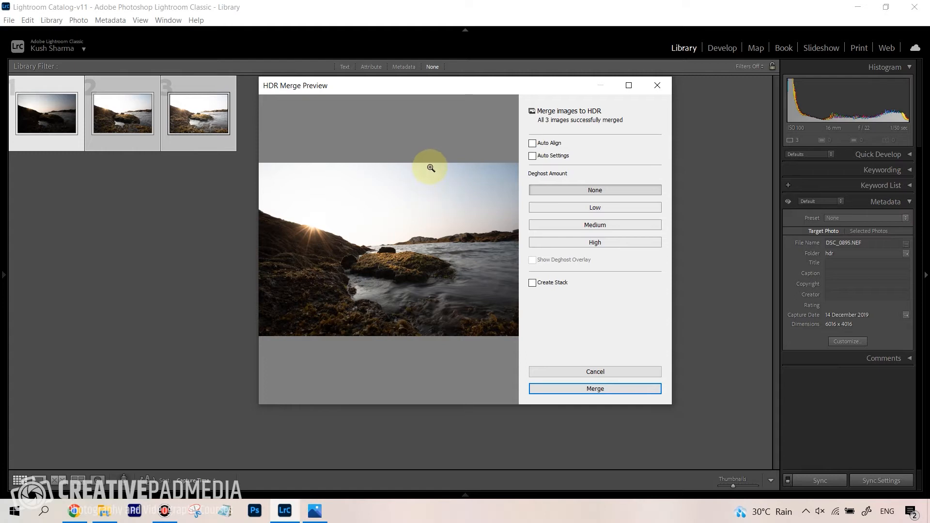
{"action": "left_click", "coordinate": [533, 143]}
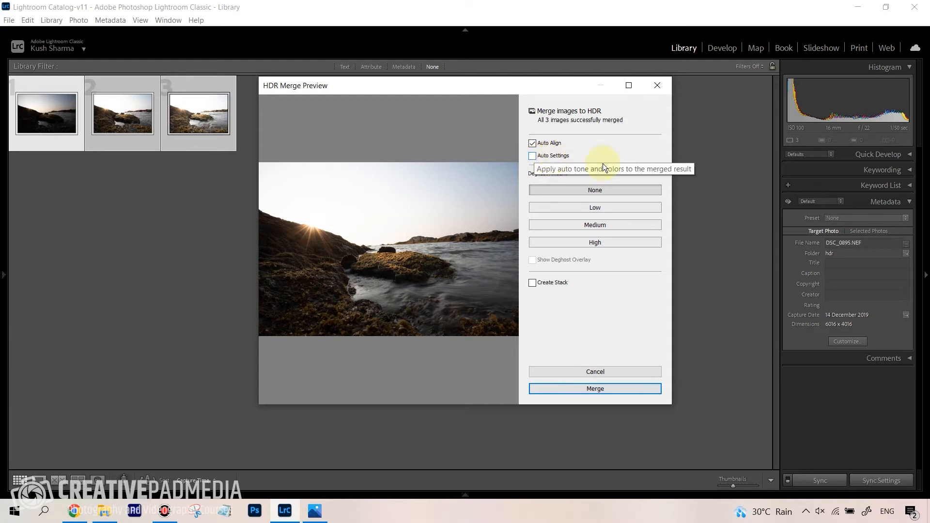
{"action": "left_click", "coordinate": [531, 156]}
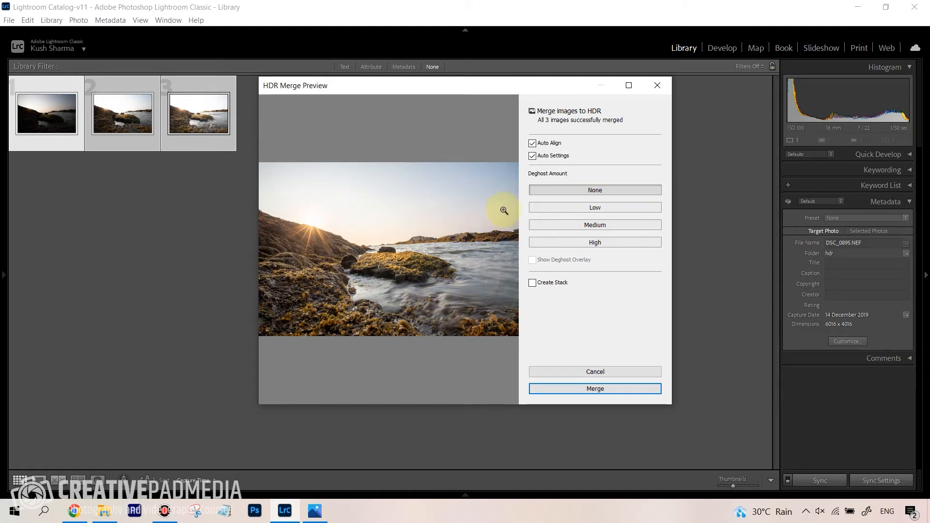
{"action": "left_click", "coordinate": [532, 158]}
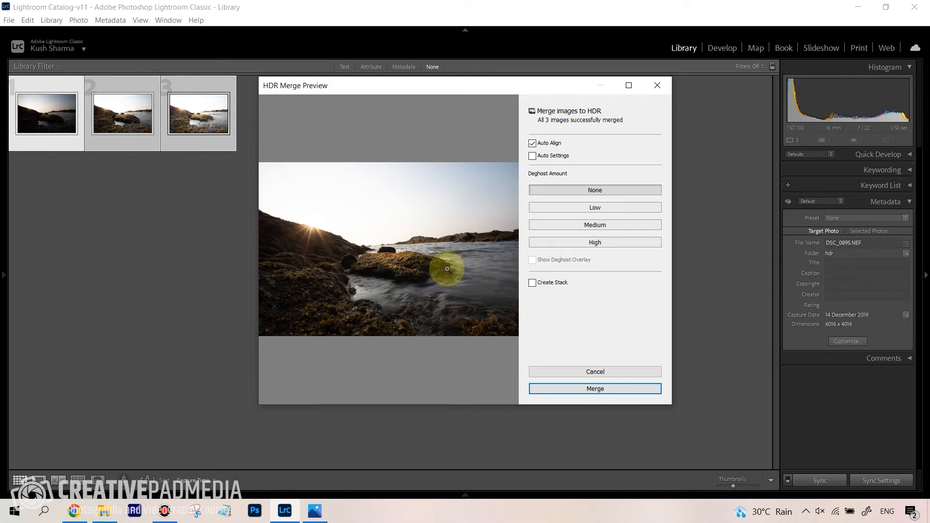
Step: Inspect the rocks and moving water up close in the merge preview with the deghost amount at None
{"action": "left_click", "coordinate": [415, 272]}
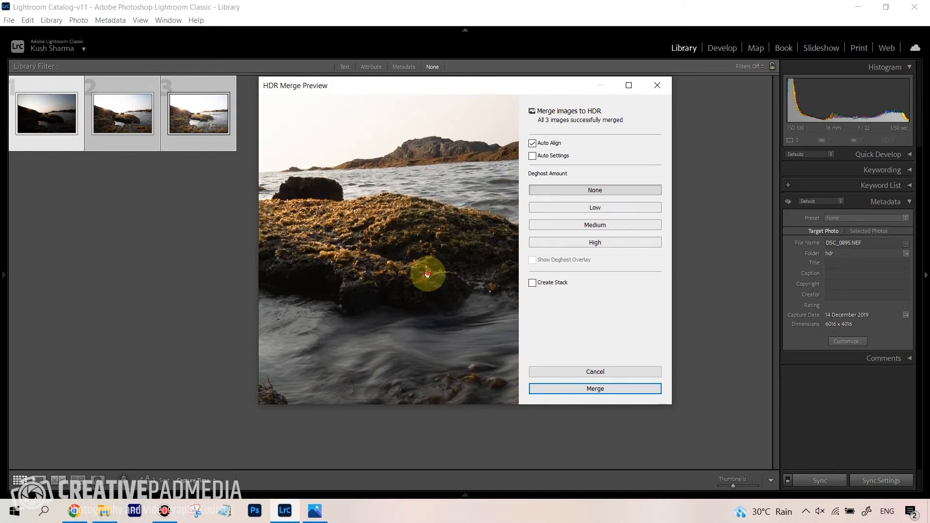
{"action": "left_click_drag", "start_coordinate": [425, 271], "coordinate": [442, 323]}
{"action": "left_click_drag", "start_coordinate": [368, 279], "coordinate": [459, 307]}
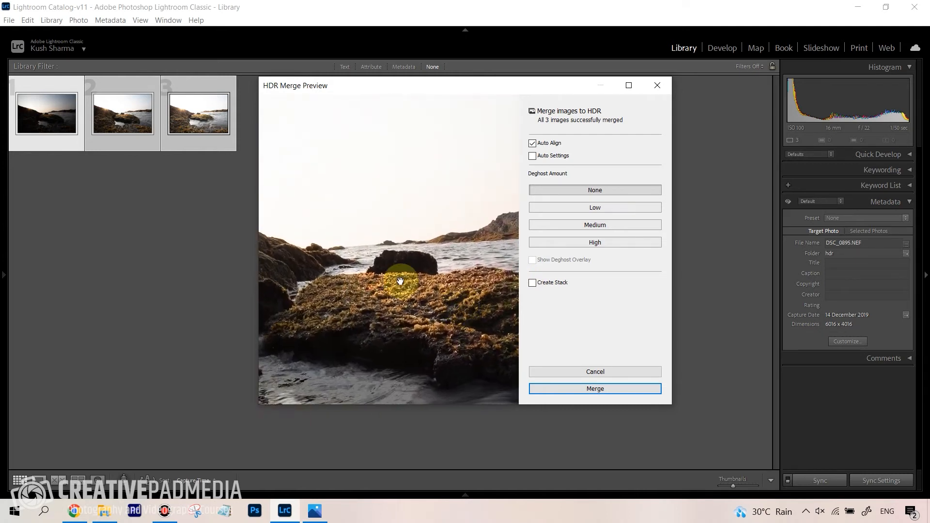
{"action": "left_click_drag", "start_coordinate": [468, 267], "coordinate": [394, 266]}
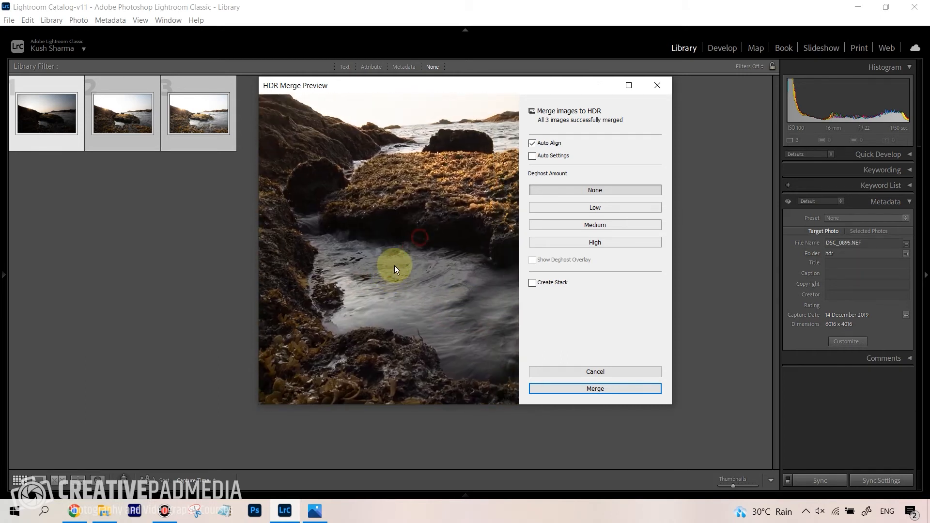
{"action": "left_click", "coordinate": [394, 264]}
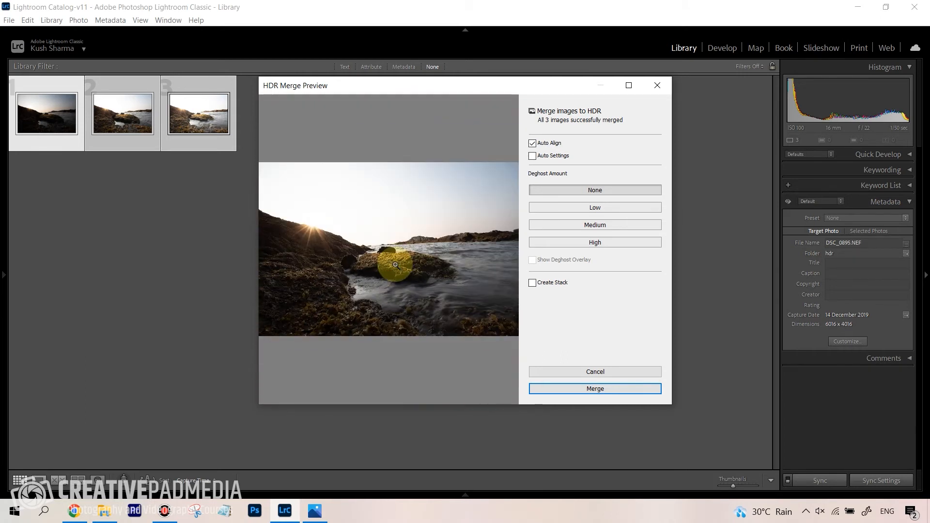
{"action": "left_click", "coordinate": [594, 190]}
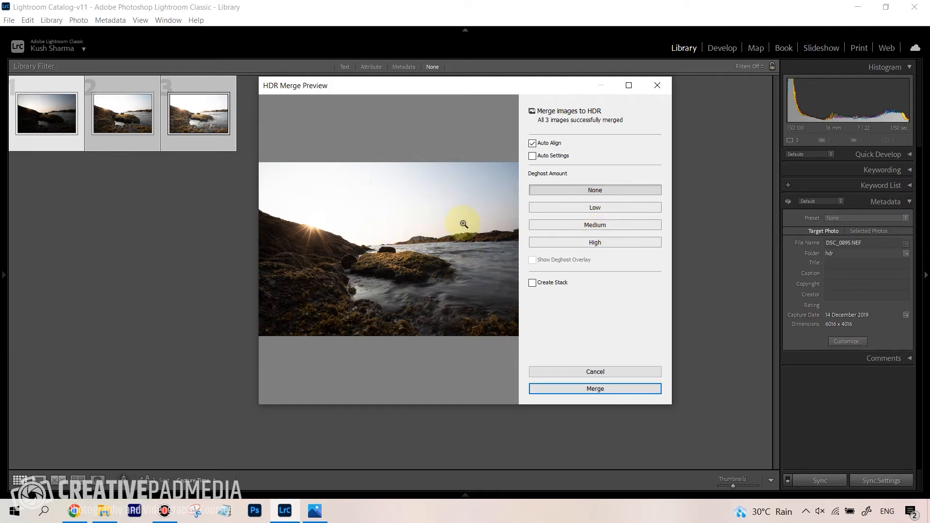
Step: Try the Low deghost amount, toggling the deghost overlay on and off to compare the corrected areas of the water
{"action": "left_click", "coordinate": [606, 208]}
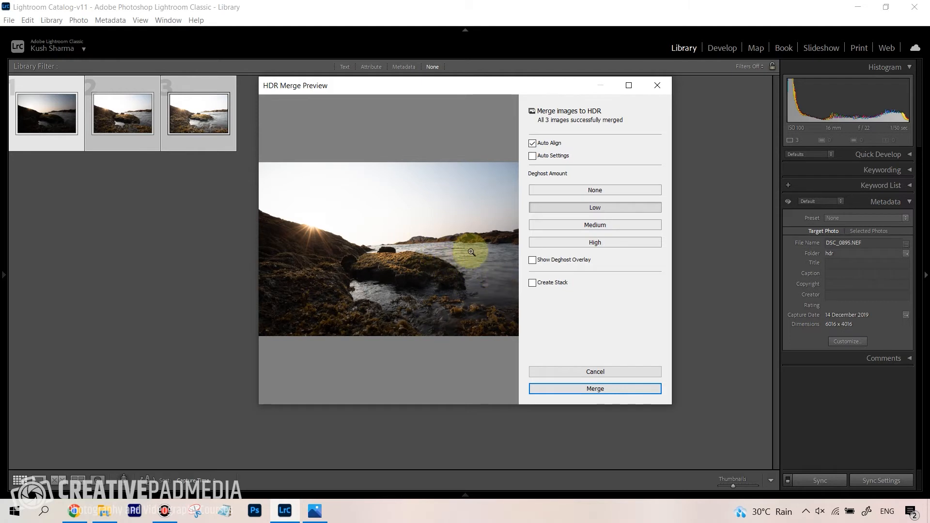
{"action": "left_click", "coordinate": [533, 260]}
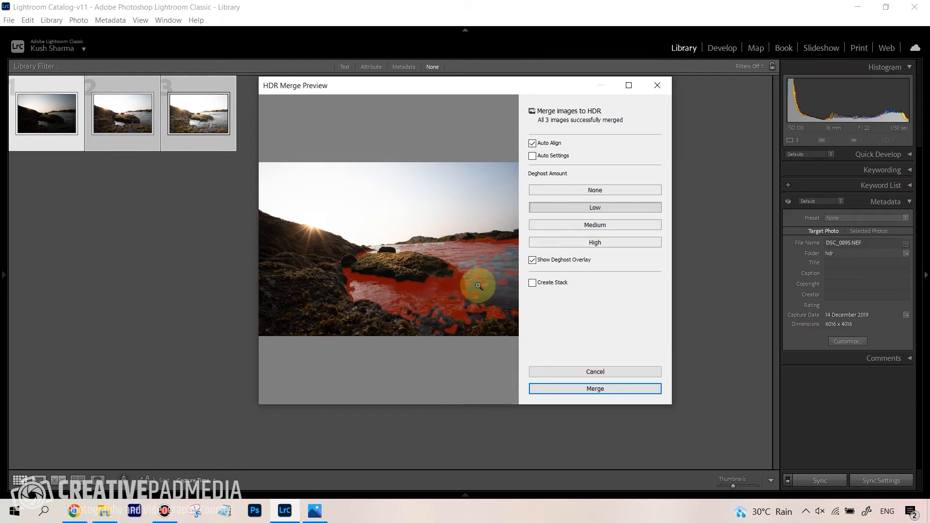
{"action": "left_click_drag", "start_coordinate": [478, 284], "coordinate": [369, 269]}
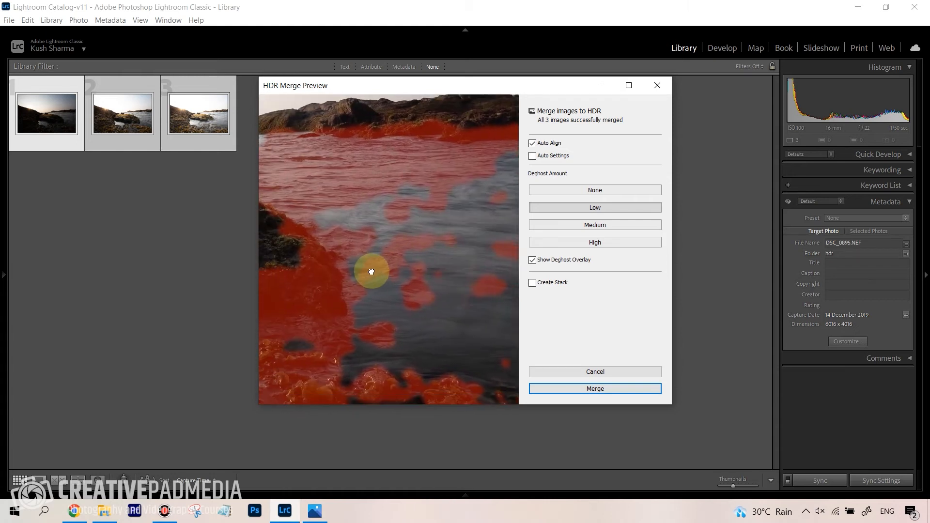
{"action": "left_click", "coordinate": [532, 261]}
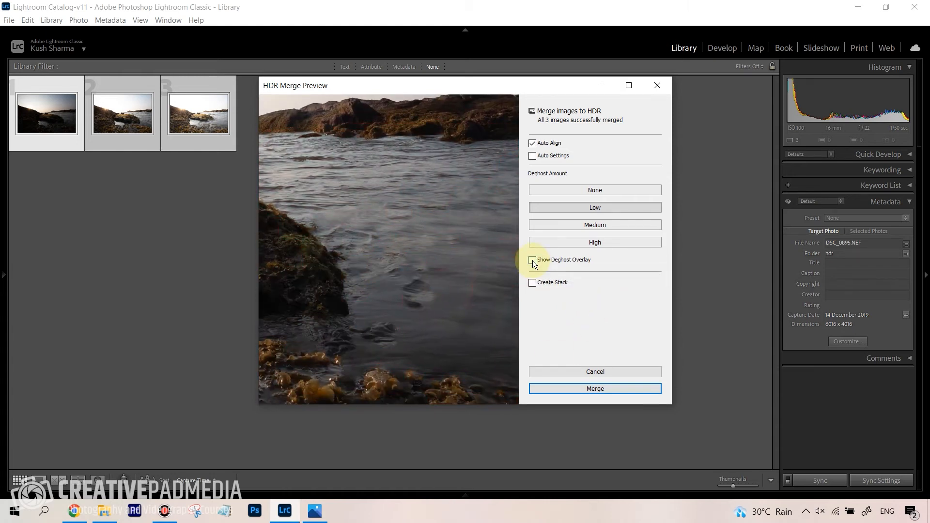
{"action": "left_click", "coordinate": [532, 260]}
{"action": "left_click", "coordinate": [533, 260]}
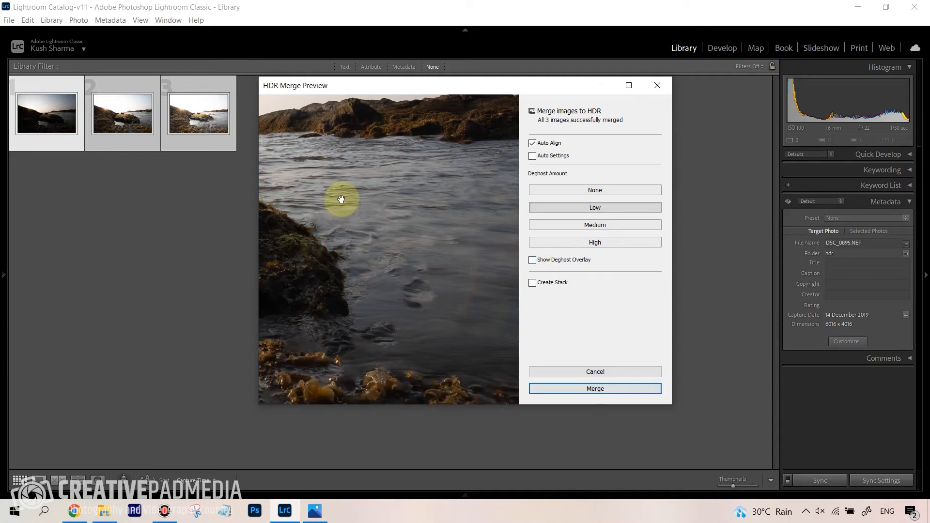
{"action": "left_click_drag", "start_coordinate": [342, 201], "coordinate": [366, 214]}
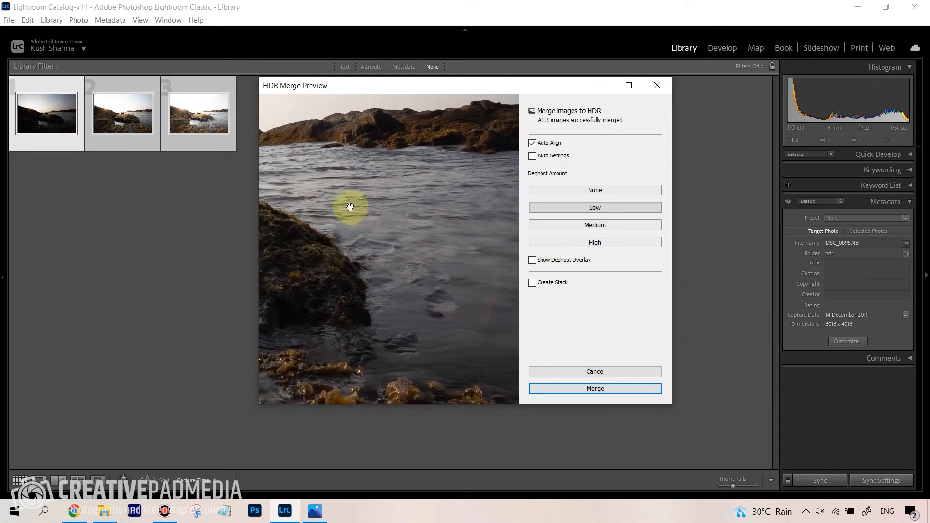
{"action": "left_click", "coordinate": [532, 260]}
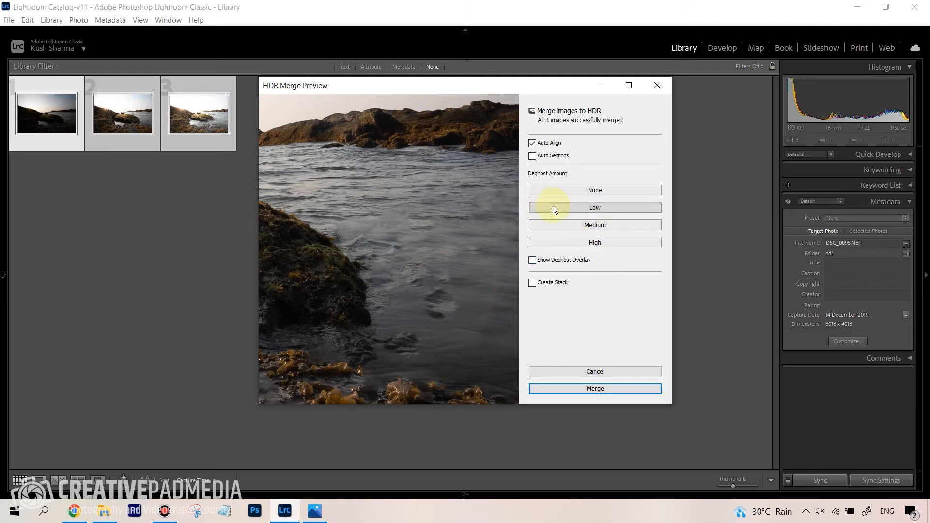
Step: Try the Medium deghost amount in the merge preview and inspect the water, rocks and seaweed up close
{"action": "left_click", "coordinate": [578, 225]}
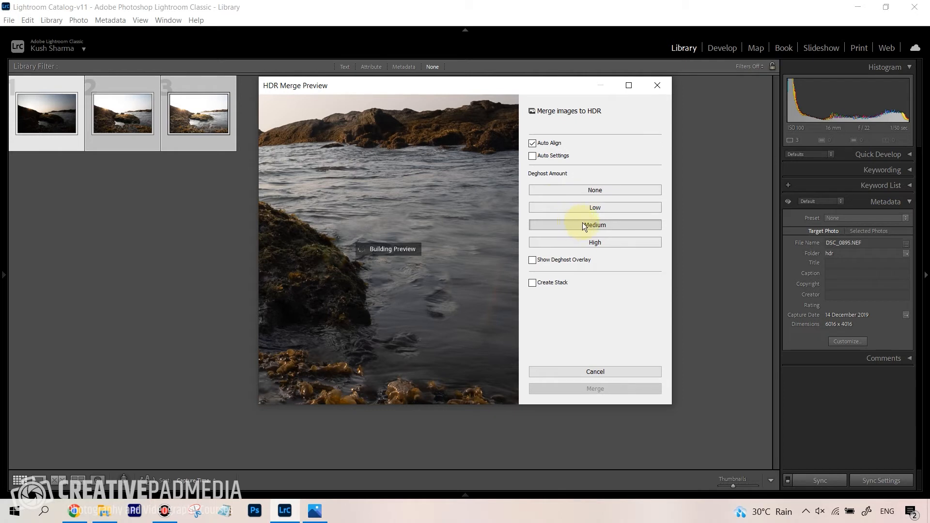
{"action": "left_click_drag", "start_coordinate": [469, 246], "coordinate": [384, 199]}
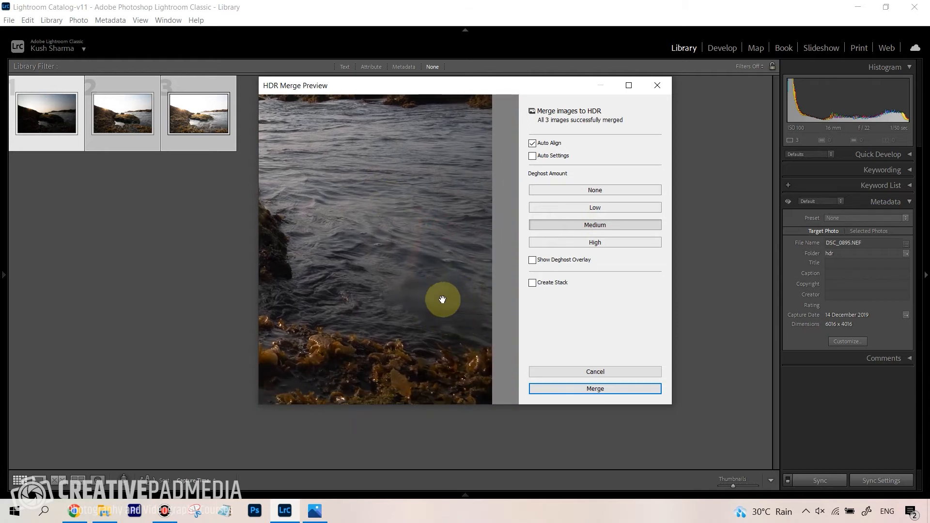
{"action": "left_click_drag", "start_coordinate": [370, 225], "coordinate": [405, 240]}
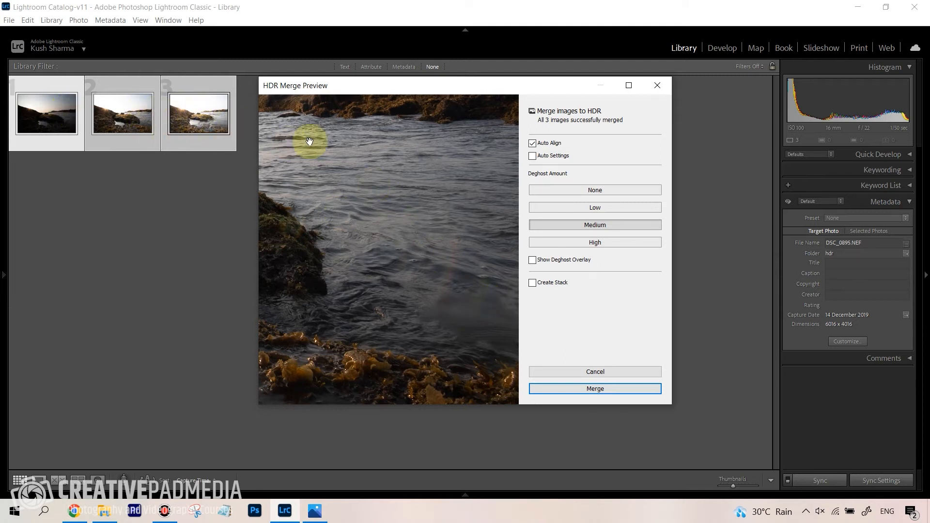
{"action": "left_click_drag", "start_coordinate": [472, 236], "coordinate": [483, 271]}
{"action": "left_click_drag", "start_coordinate": [384, 170], "coordinate": [436, 167]}
Step: Try the High deghost amount with the deghost overlay shown, checking the corrected areas both zoomed out and up close
{"action": "left_click", "coordinate": [620, 243]}
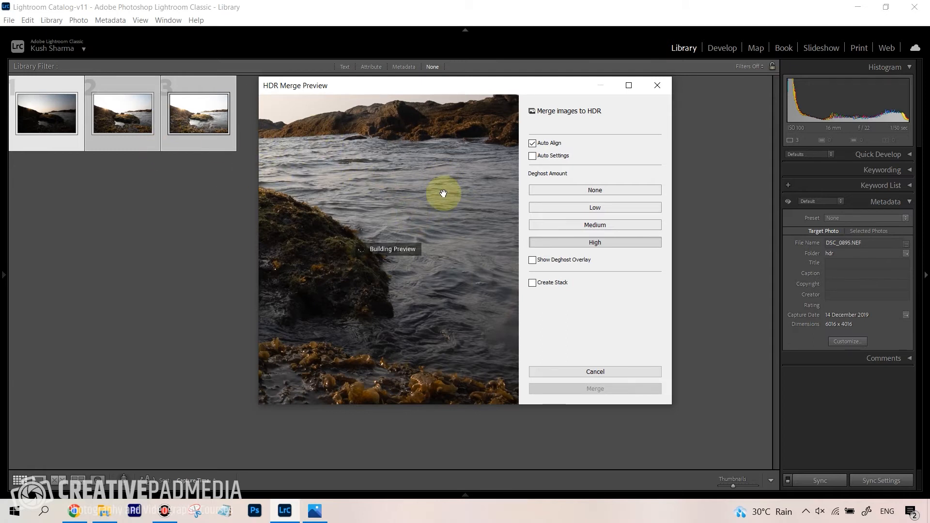
{"action": "left_click_drag", "start_coordinate": [448, 229], "coordinate": [432, 216]}
{"action": "left_click", "coordinate": [531, 261]}
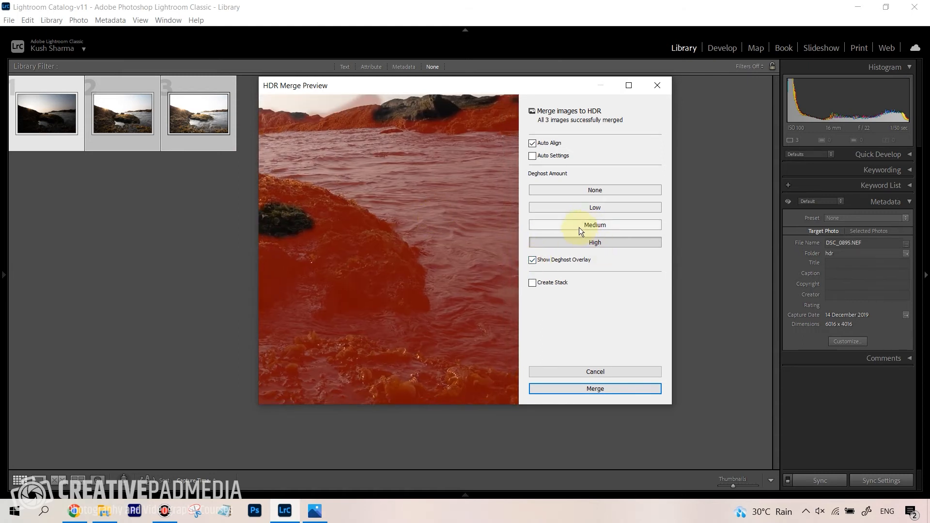
{"action": "left_click", "coordinate": [401, 245]}
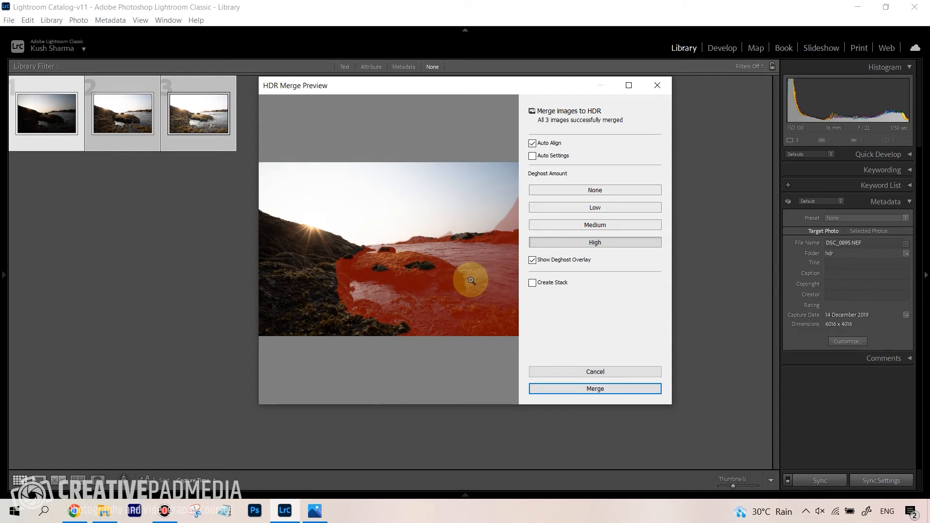
{"action": "left_click", "coordinate": [446, 276]}
{"action": "left_click_drag", "start_coordinate": [398, 262], "coordinate": [345, 264]}
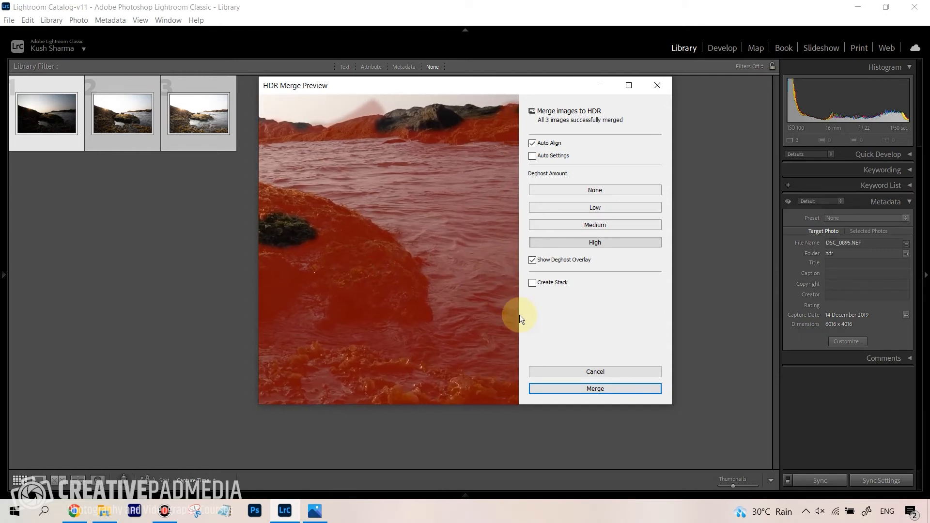
{"action": "left_click_drag", "start_coordinate": [515, 310], "coordinate": [489, 295]}
{"action": "left_click_drag", "start_coordinate": [486, 253], "coordinate": [606, 262]}
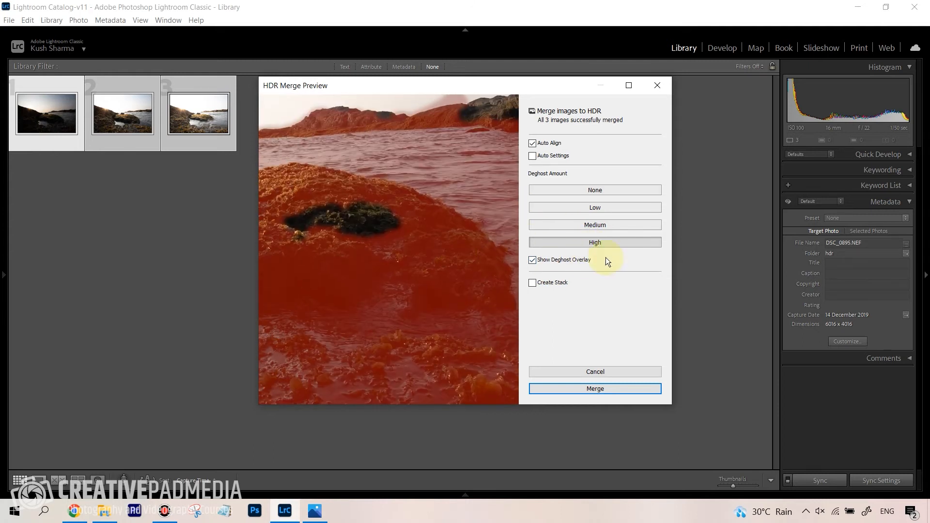
Step: Hide the deghost overlay and inspect the water and rocks up close with the High deghost amount
{"action": "left_click", "coordinate": [598, 244]}
{"action": "left_click", "coordinate": [531, 260]}
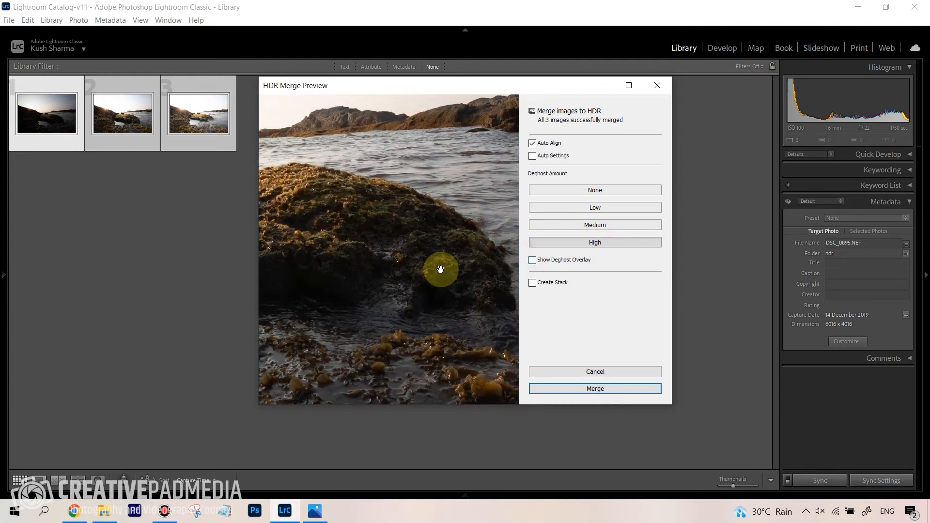
{"action": "left_click_drag", "start_coordinate": [441, 268], "coordinate": [451, 337]}
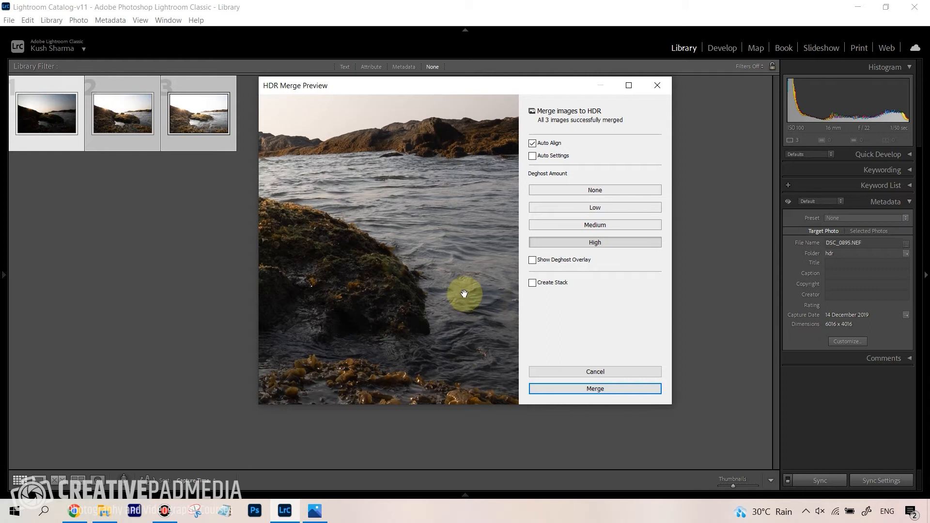
{"action": "left_click_drag", "start_coordinate": [465, 291], "coordinate": [516, 285]}
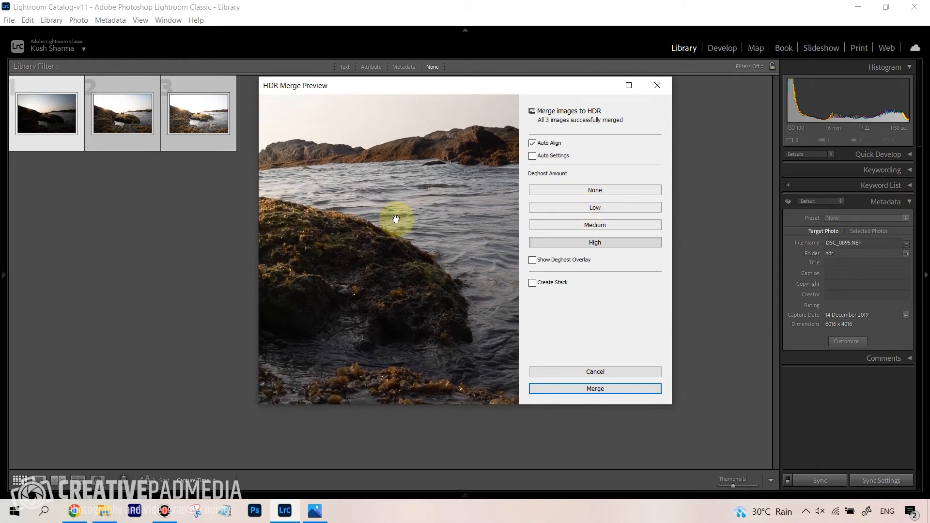
{"action": "left_click_drag", "start_coordinate": [394, 216], "coordinate": [450, 228]}
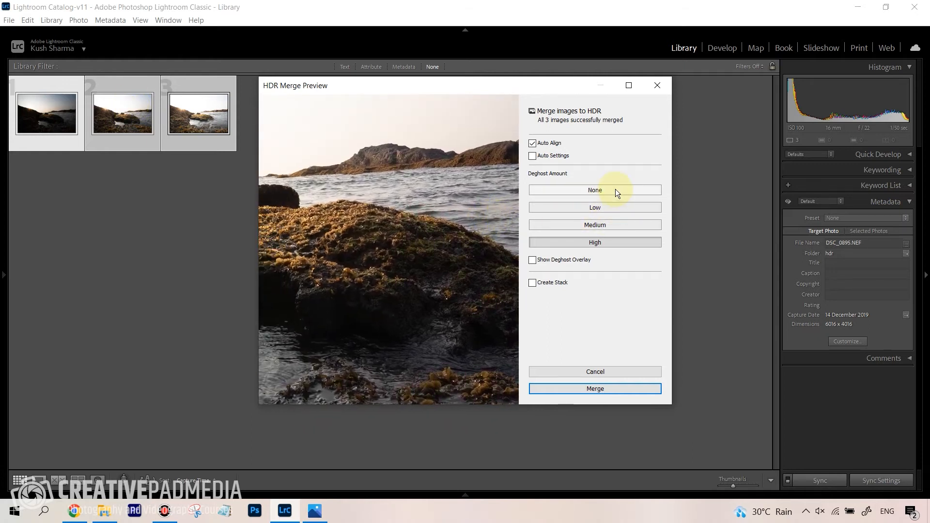
{"action": "left_click_drag", "start_coordinate": [487, 218], "coordinate": [403, 149]}
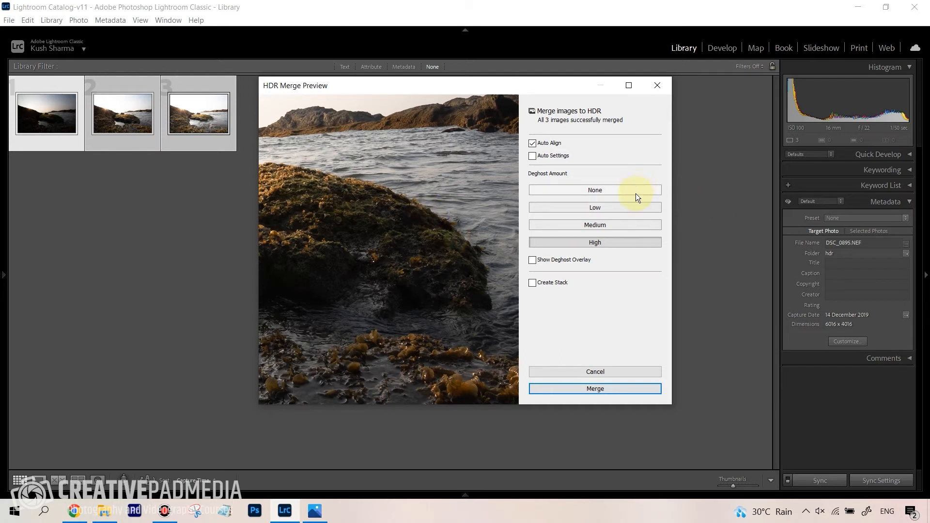
Step: Set the deghost amount to None, check the whole preview and merge the three exposures into an HDR photo
{"action": "left_click", "coordinate": [595, 190]}
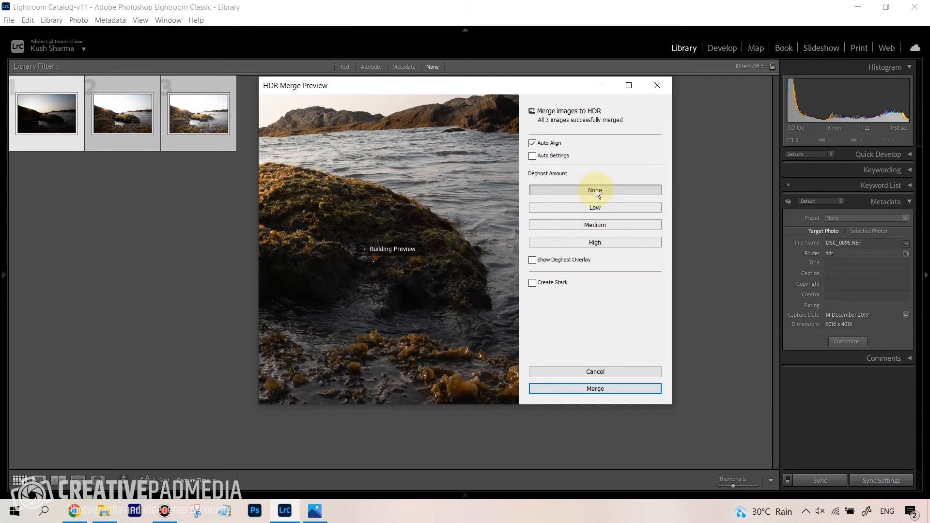
{"action": "left_click", "coordinate": [460, 259]}
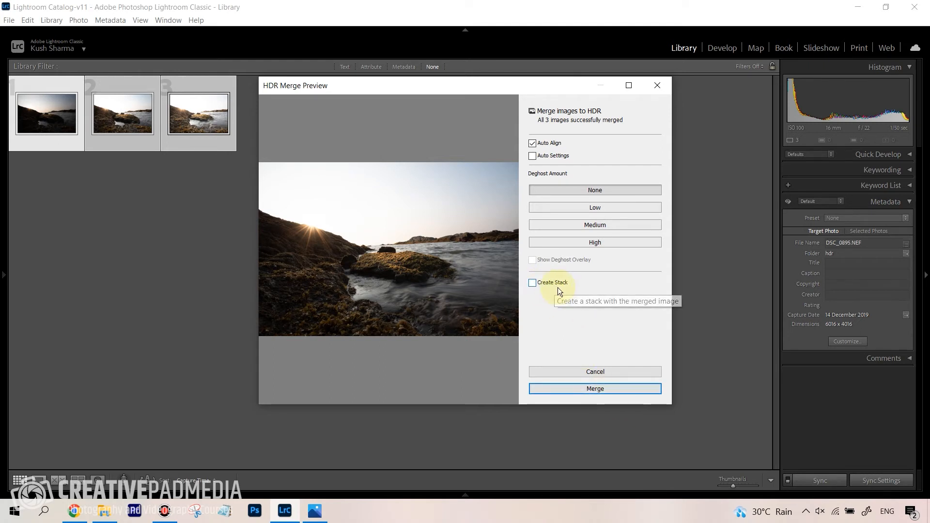
{"action": "left_click", "coordinate": [595, 390]}
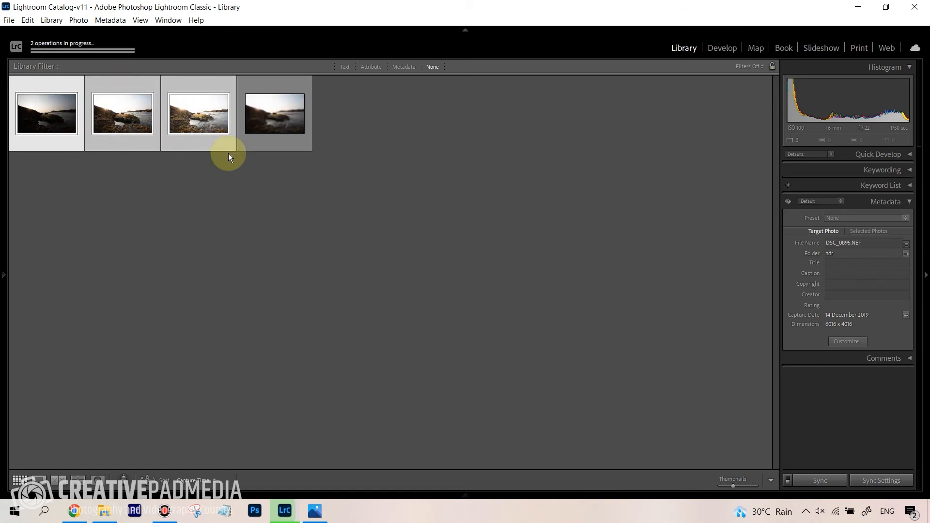
Step: Open the merged photo DSC_0895-HDR-2.dng in the Develop module and look through its adjustment settings
{"action": "left_click", "coordinate": [283, 108]}
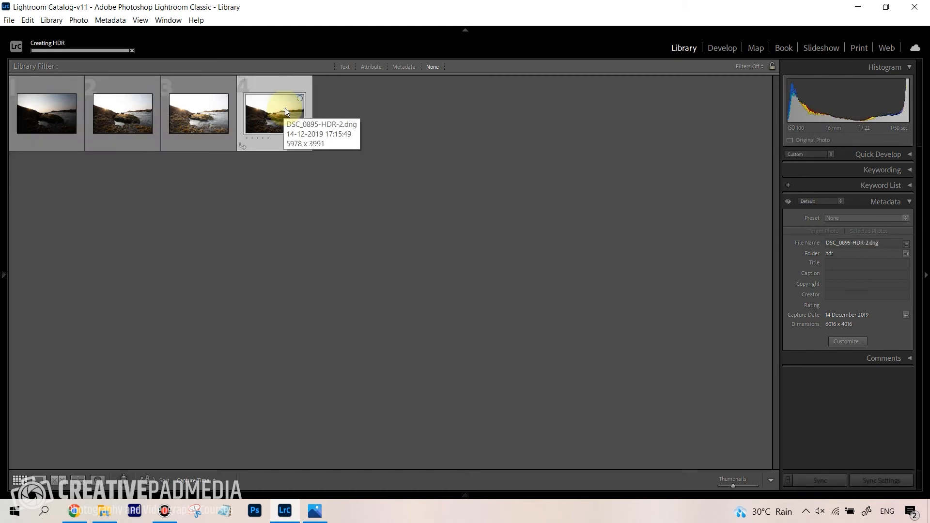
{"action": "left_click", "coordinate": [716, 47]}
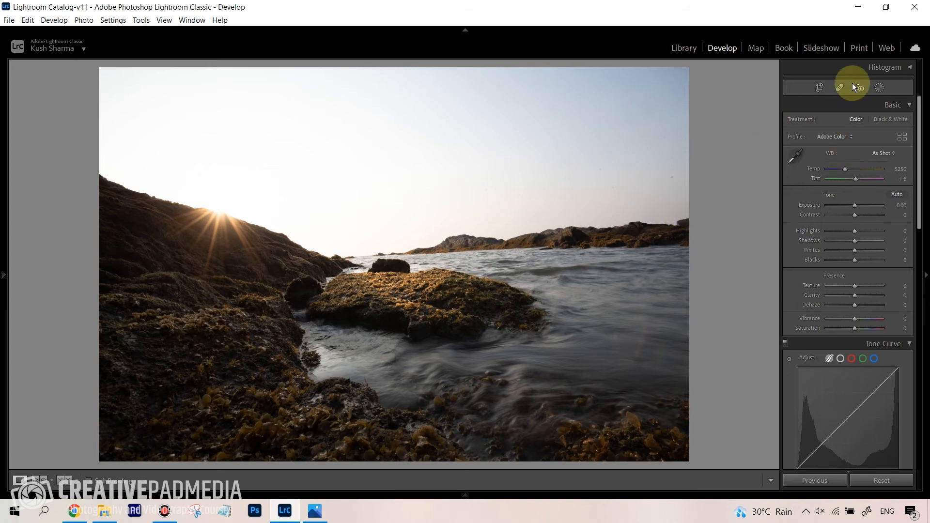
{"action": "scroll", "coordinate": [856, 107], "scroll_direction": "down", "scroll_amount": 3}
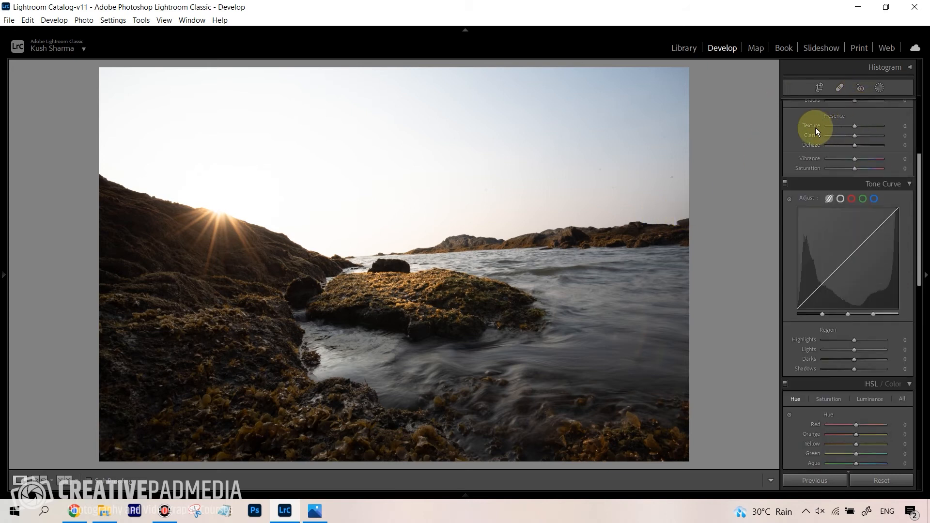
{"action": "scroll", "coordinate": [819, 126], "scroll_direction": "up", "scroll_amount": 3}
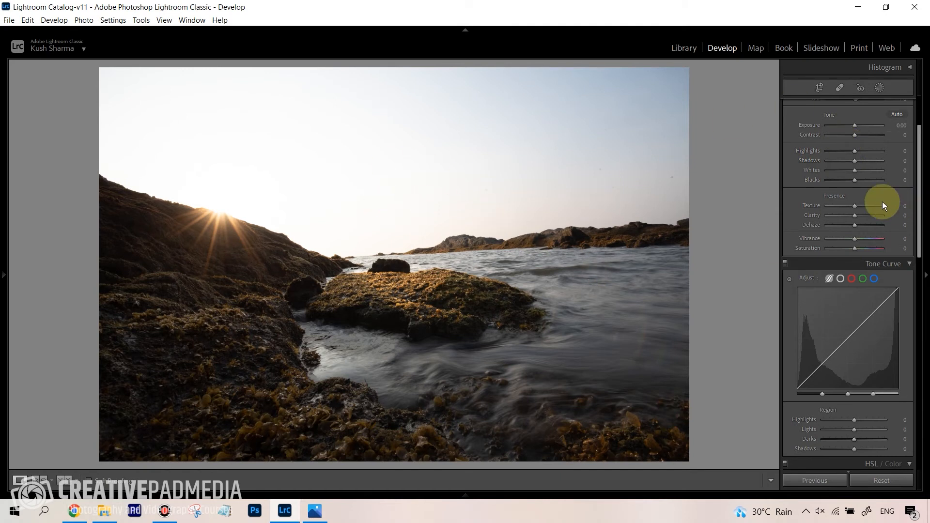
{"action": "scroll", "coordinate": [882, 201], "scroll_direction": "up", "scroll_amount": 3}
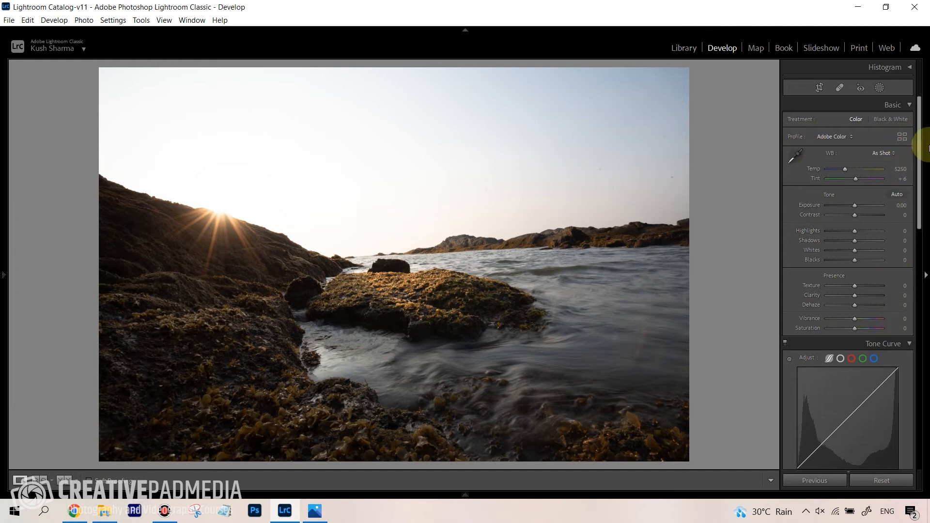
Step: Collapse all the expanded adjustment sections from Basic through Lens Corrections
{"action": "left_click", "coordinate": [903, 104]}
{"action": "left_click", "coordinate": [910, 122]}
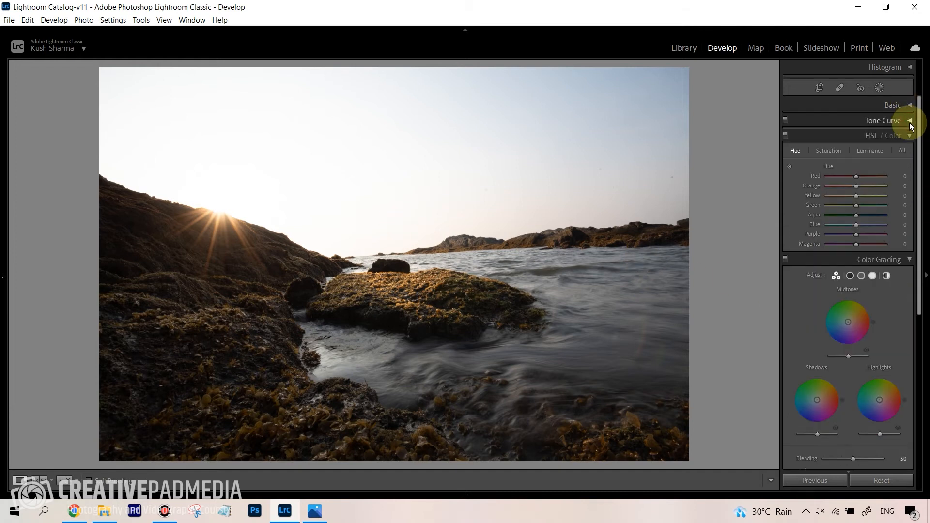
{"action": "left_click", "coordinate": [909, 135]}
{"action": "left_click", "coordinate": [909, 151]}
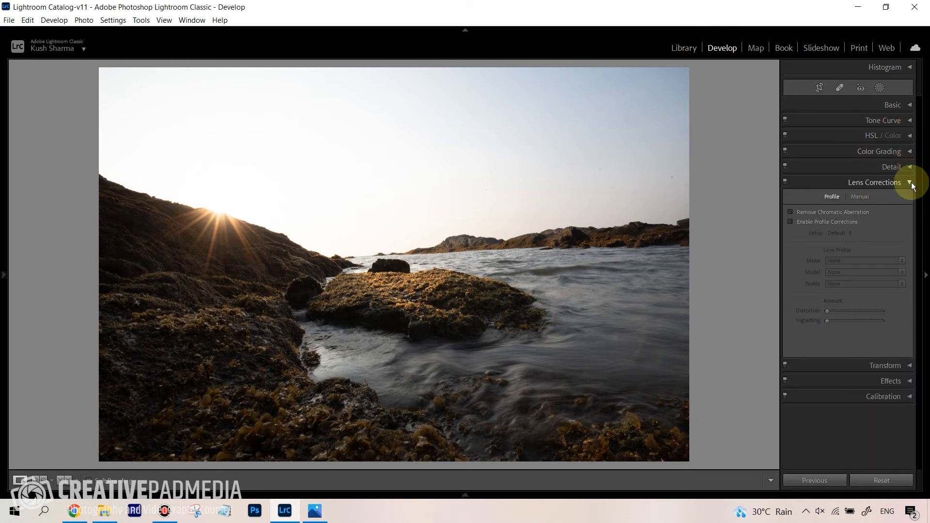
{"action": "left_click", "coordinate": [910, 183]}
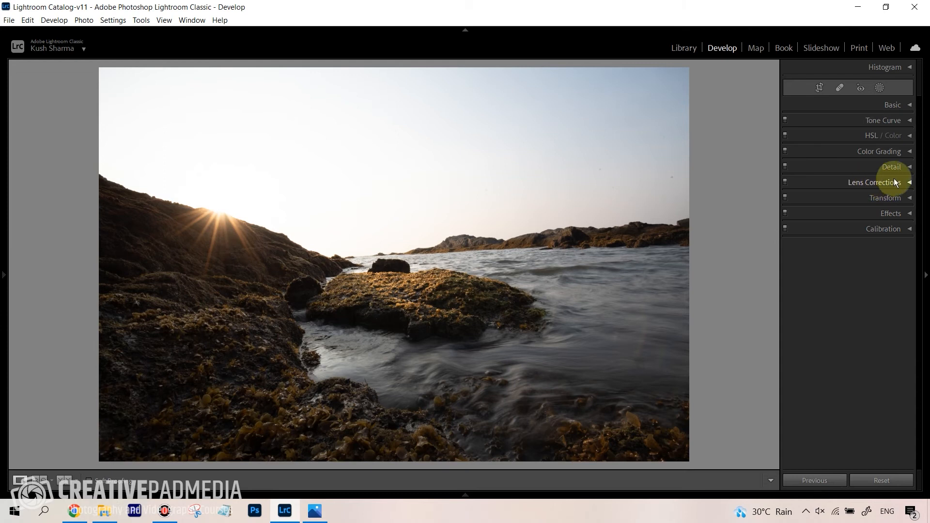
Step: Enable profile corrections for the Nikon lens and Remove Chromatic Aberration in Lens Corrections, then collapse that section
{"action": "left_click", "coordinate": [907, 183]}
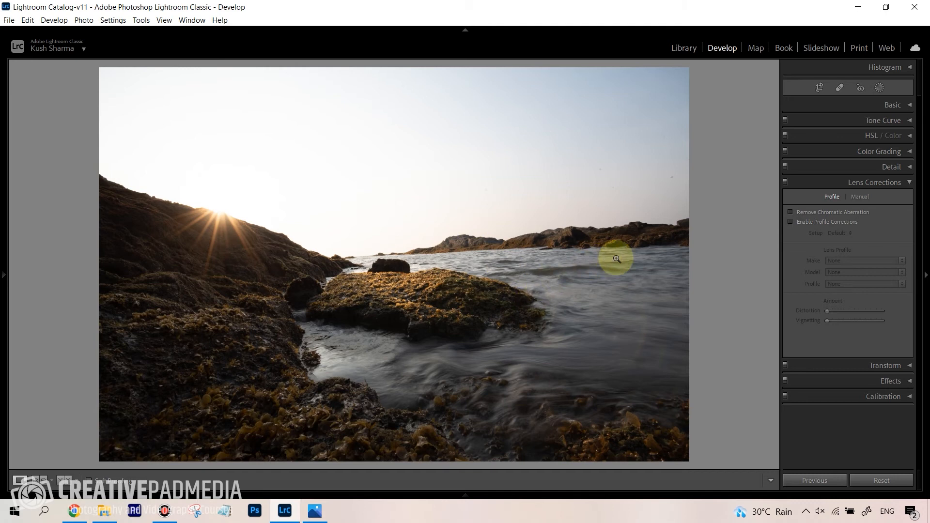
{"action": "left_click", "coordinate": [790, 222]}
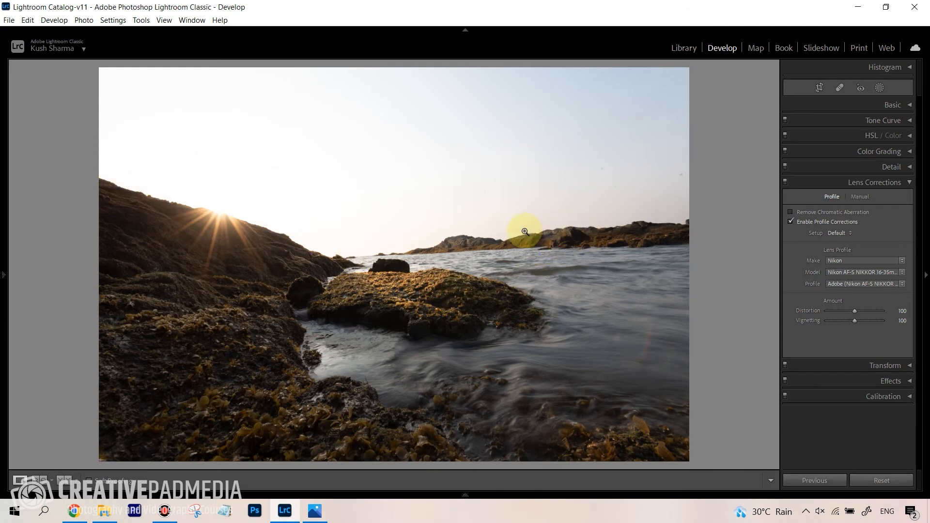
{"action": "left_click", "coordinate": [424, 233]}
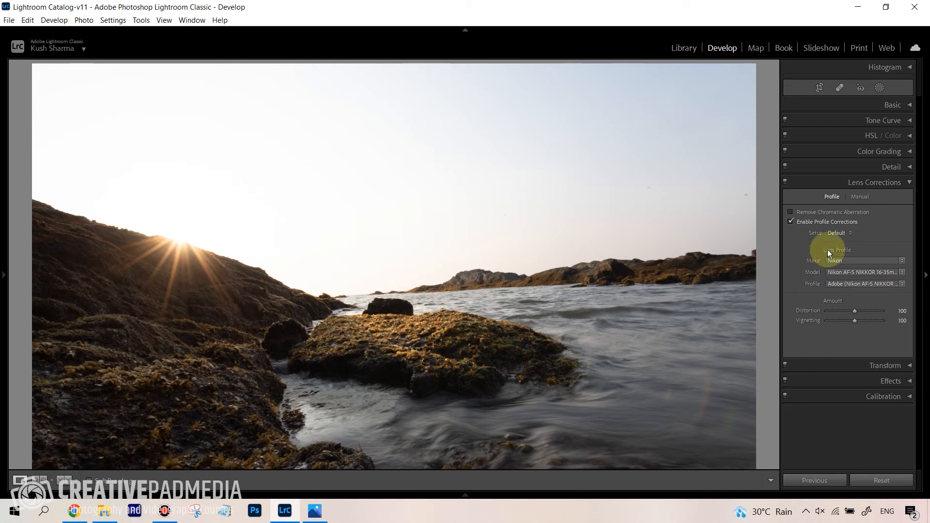
{"action": "left_click", "coordinate": [790, 212]}
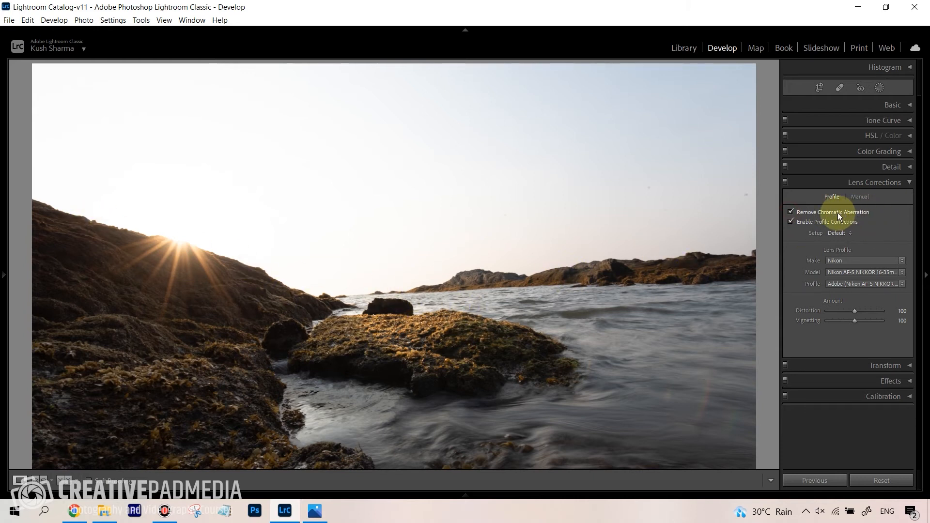
{"action": "left_click", "coordinate": [909, 183]}
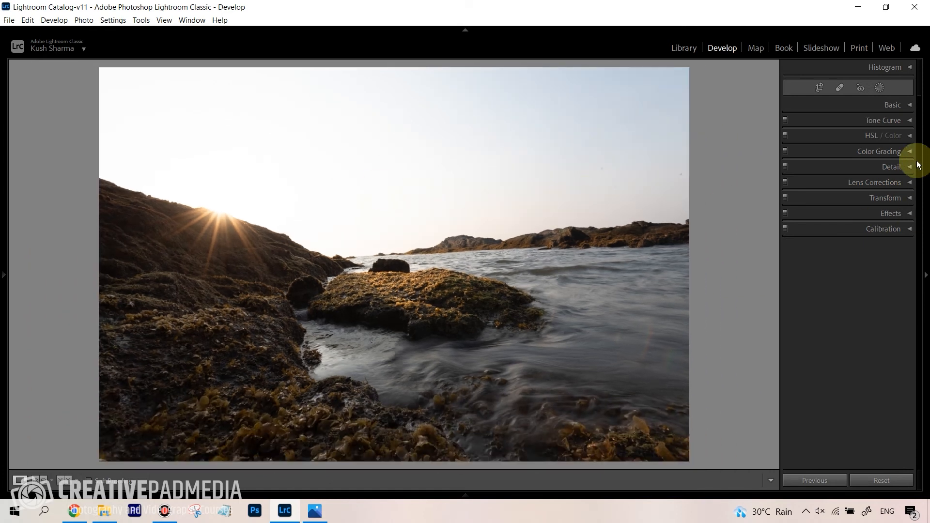
Step: Hide the module picker for more room and straighten the sea horizon with a crop angle of about 2.68
{"action": "left_click", "coordinate": [466, 30]}
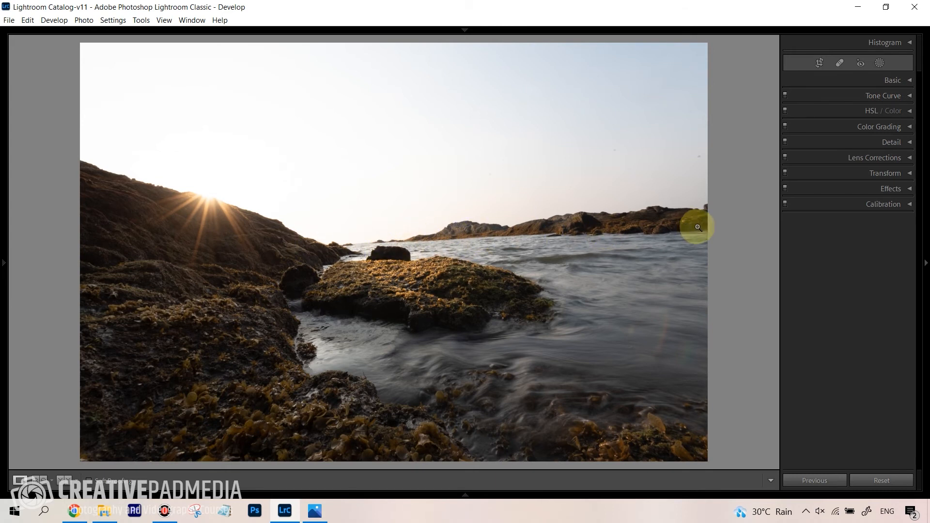
{"action": "left_click", "coordinate": [909, 81]}
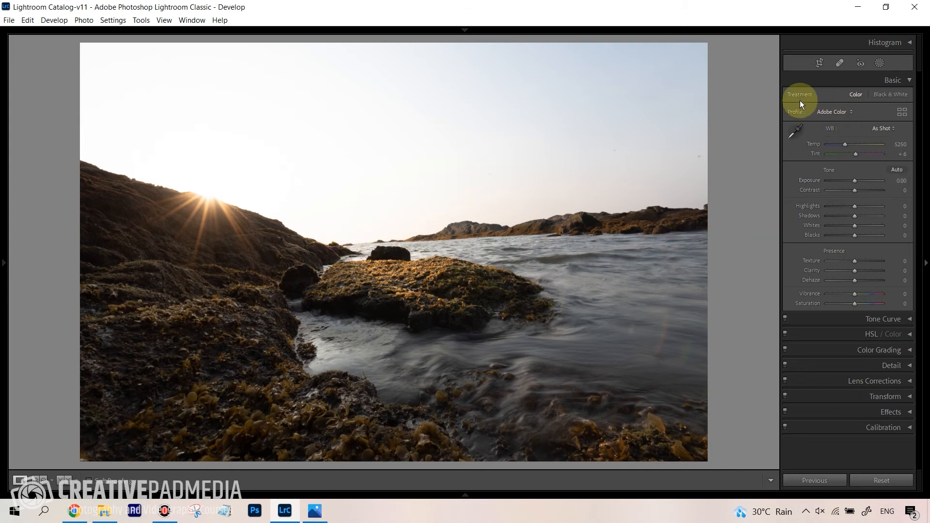
{"action": "left_click", "coordinate": [818, 63]}
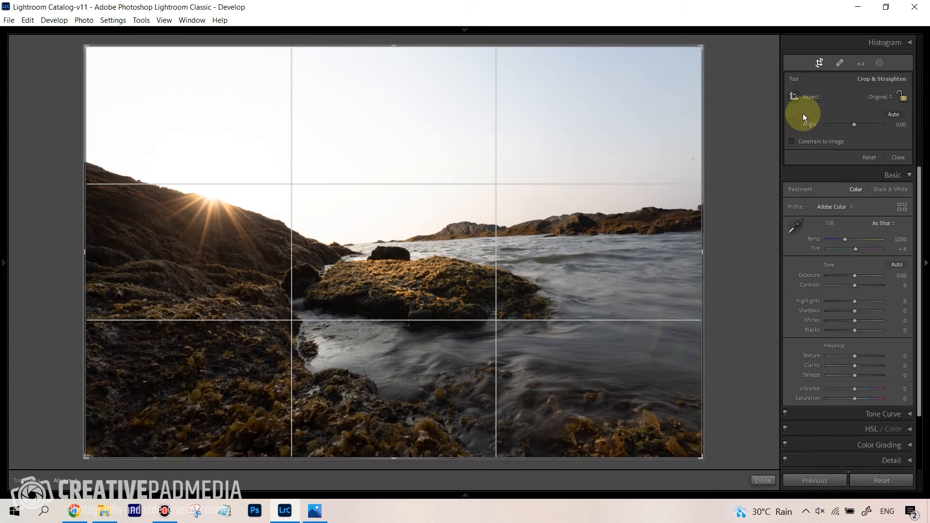
{"action": "left_click", "coordinate": [793, 124]}
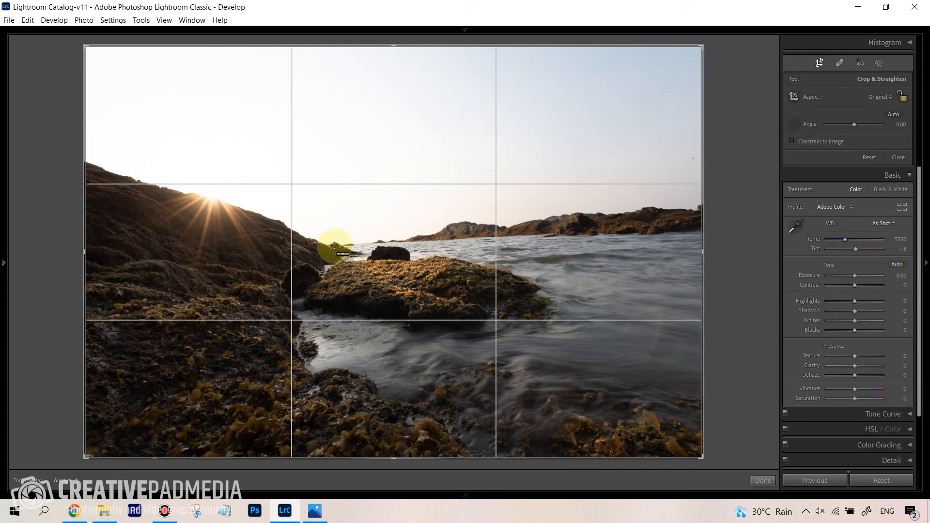
{"action": "left_click_drag", "start_coordinate": [335, 246], "coordinate": [737, 227]}
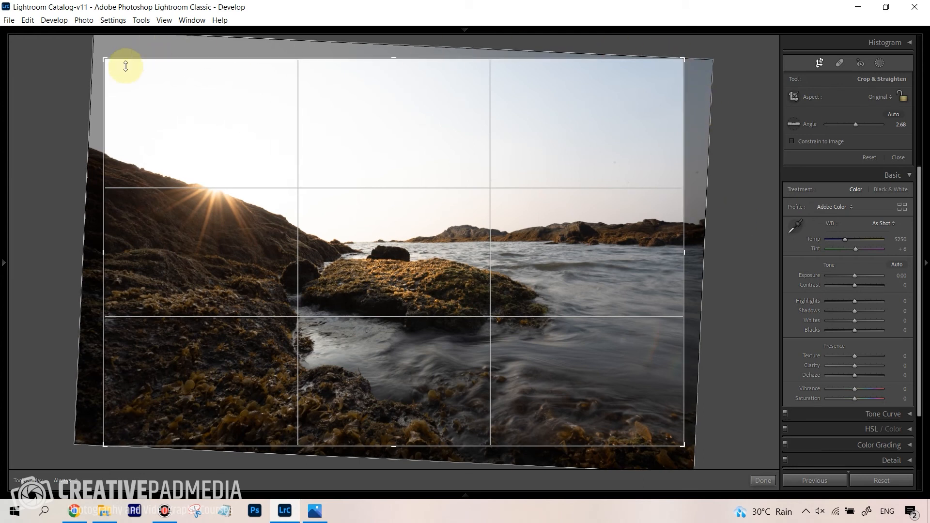
{"action": "key", "text": "Return"}
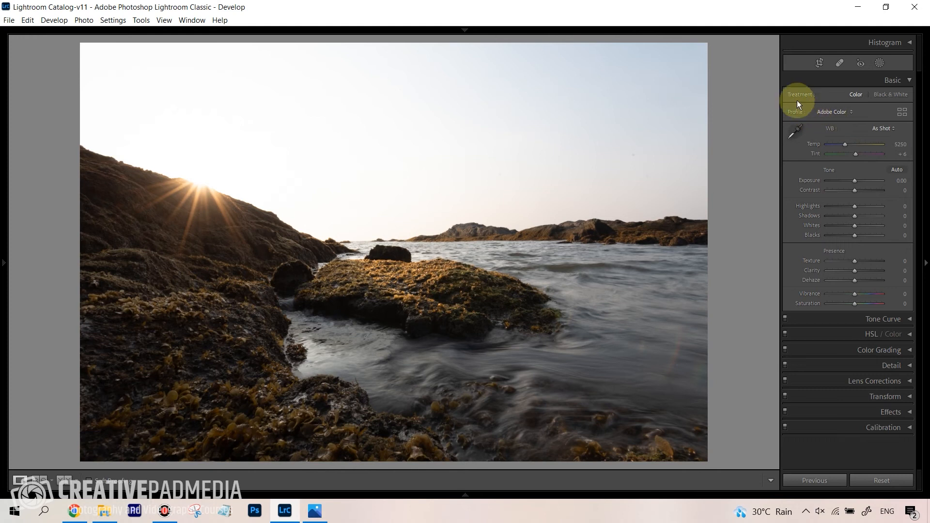
Step: Fine-tune the crop rotation to an angle of about 2.38 so the sea horizon is level, and apply the crop
{"action": "left_click", "coordinate": [819, 64]}
{"action": "left_click_drag", "start_coordinate": [695, 447], "coordinate": [695, 444]}
{"action": "key", "text": "Return"}
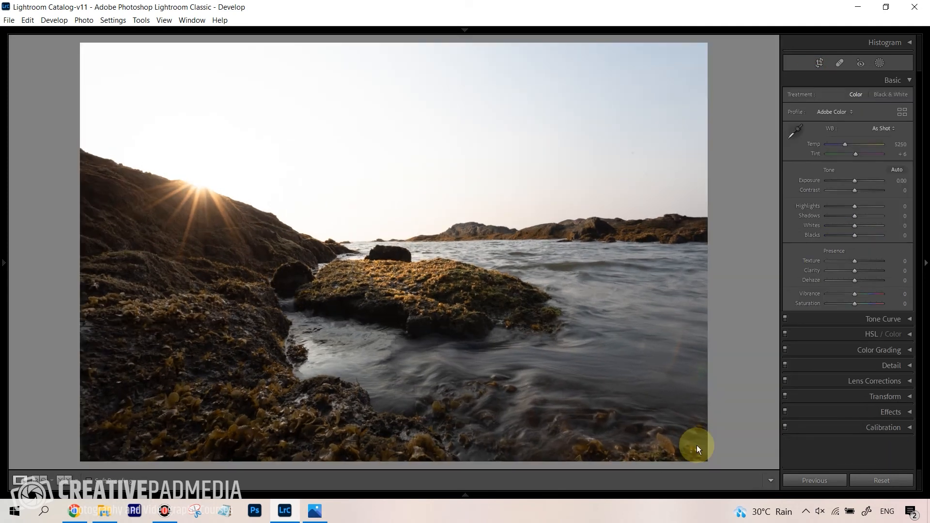
{"action": "left_click", "coordinate": [819, 64]}
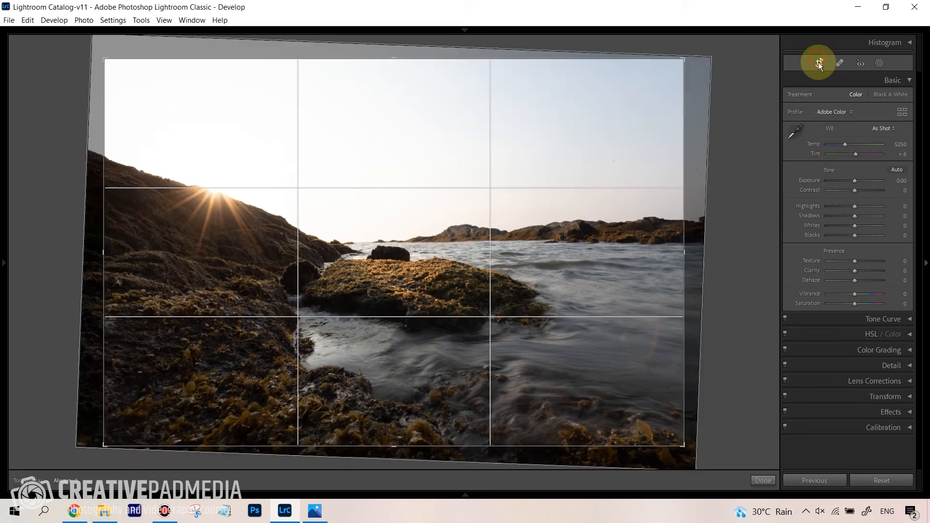
{"action": "left_click_drag", "start_coordinate": [695, 453], "coordinate": [695, 450]}
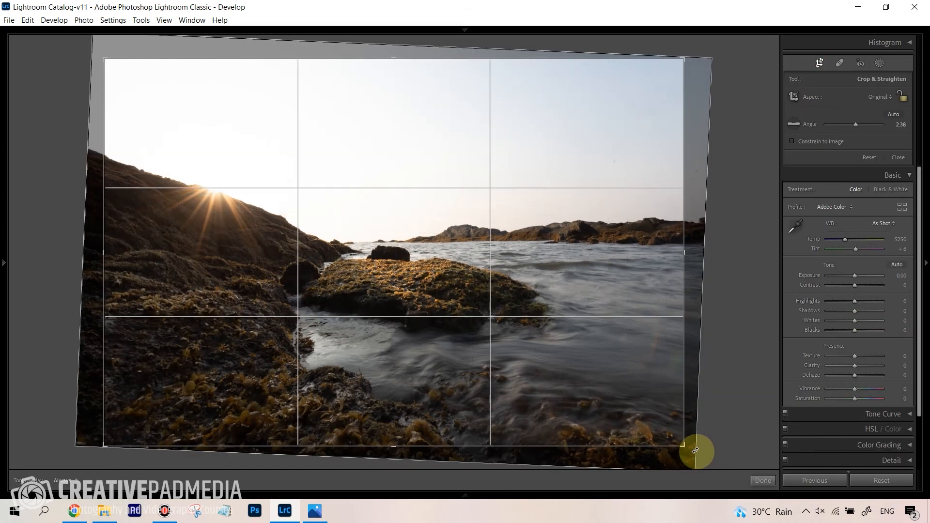
{"action": "key", "text": "Return"}
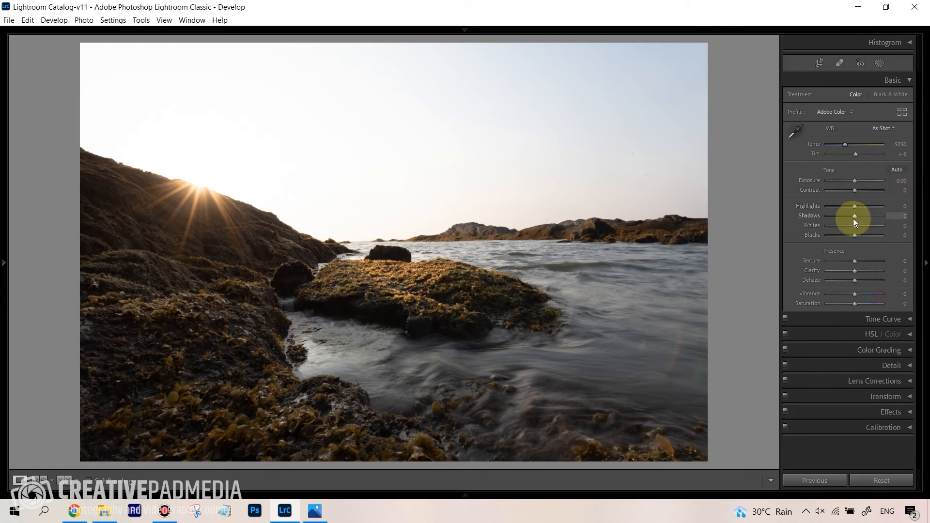
Step: Brighten the dark rocks and recover the sky by setting Shadows to +58 and Highlights to -79 for the whole photo
{"action": "mouse_move", "coordinate": [858, 216]}
{"action": "left_mouse_down"}
{"action": "mouse_move", "coordinate": [923, 214]}
{"action": "mouse_move", "coordinate": [847, 216]}
{"action": "mouse_move", "coordinate": [922, 224]}
{"action": "mouse_move", "coordinate": [853, 216]}
{"action": "mouse_move", "coordinate": [871, 215]}
{"action": "left_mouse_up"}
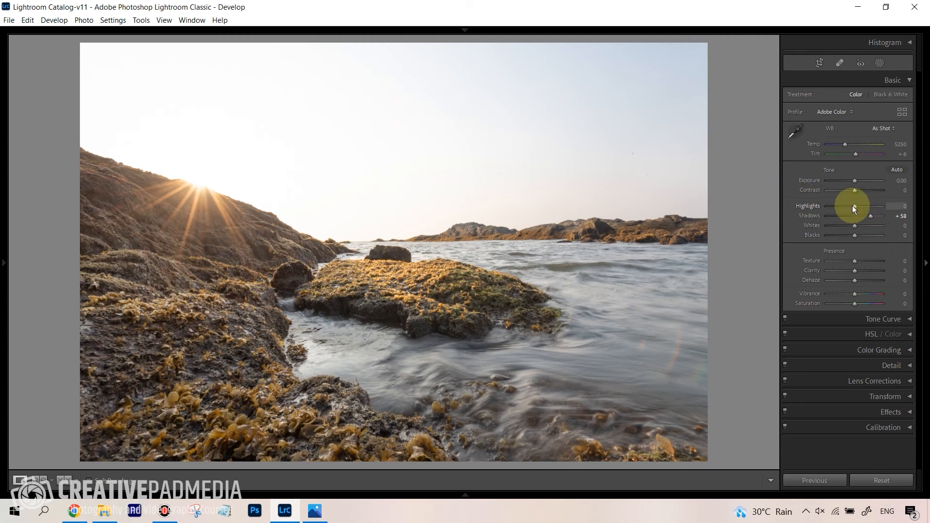
{"action": "mouse_move", "coordinate": [853, 206]}
{"action": "left_mouse_down"}
{"action": "mouse_move", "coordinate": [818, 205]}
{"action": "mouse_move", "coordinate": [852, 206]}
{"action": "mouse_move", "coordinate": [823, 205]}
{"action": "mouse_move", "coordinate": [841, 207]}
{"action": "left_mouse_up"}
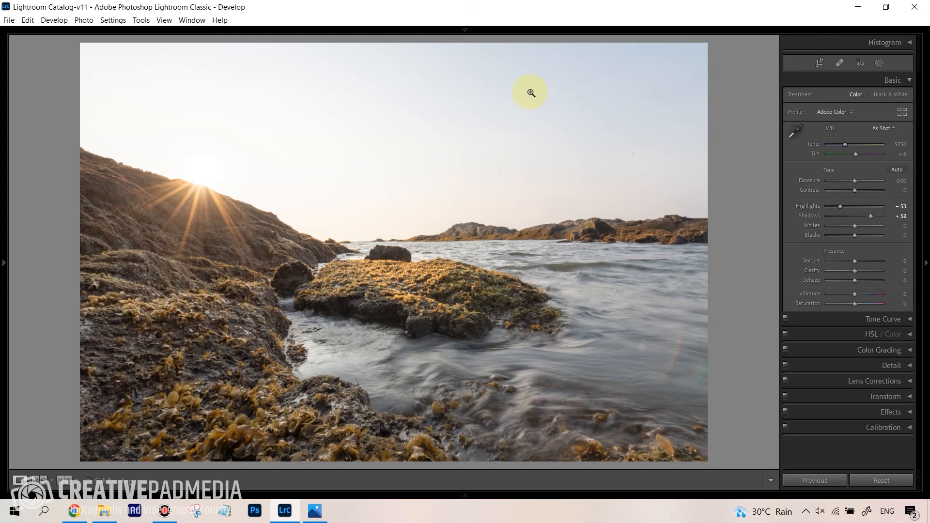
{"action": "left_click_drag", "start_coordinate": [837, 206], "coordinate": [832, 208]}
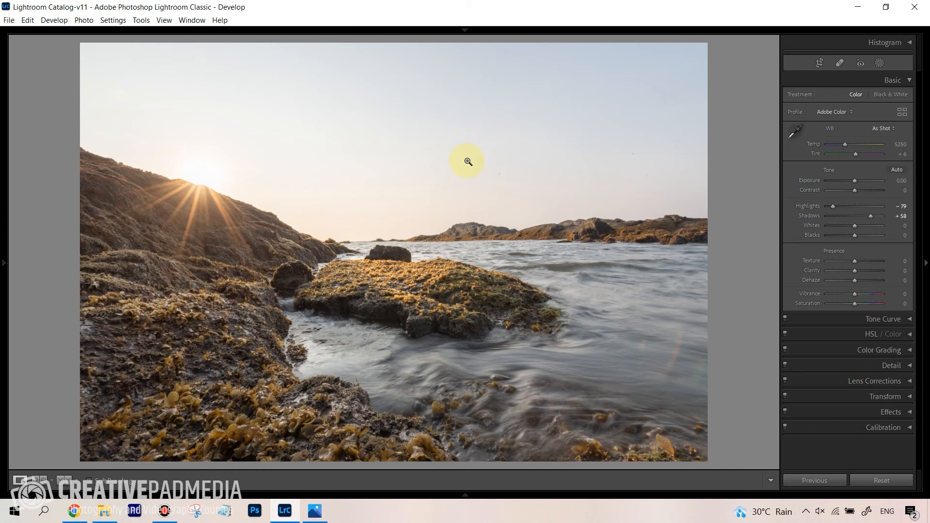
Step: Compare the photo before and after the tone adjustments several times, ending on the edited version
{"action": "key", "text": "backslash"}
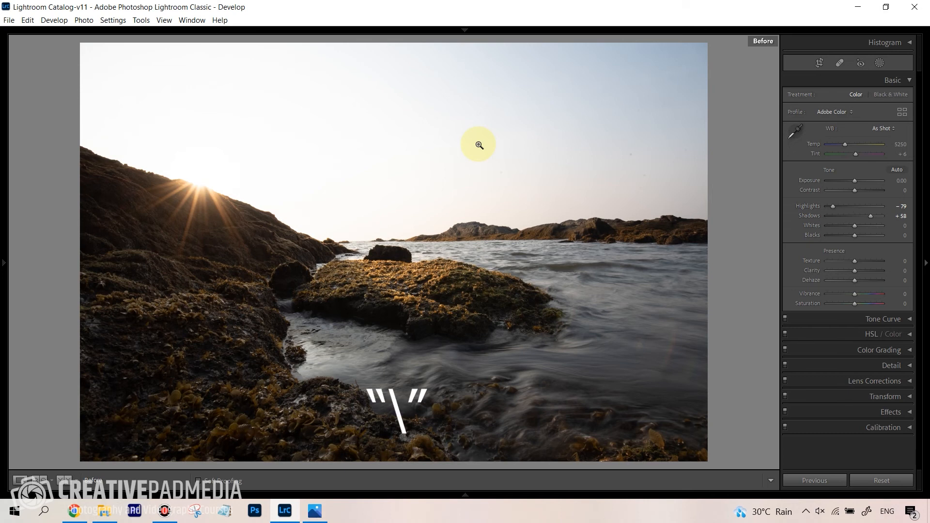
{"action": "key", "text": "backslash"}
{"action": "key", "text": "backslash"}
{"action": "key", "text": "backslash"}
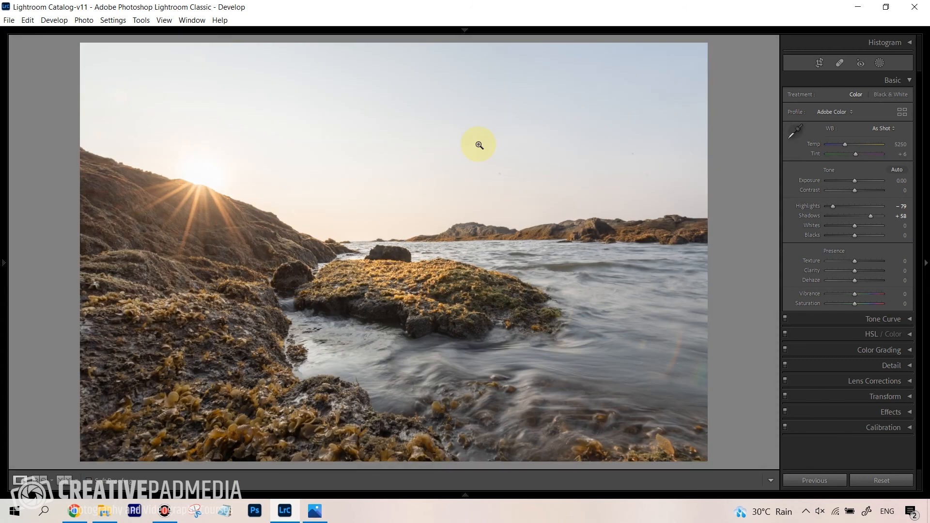
{"action": "key", "text": "backslash"}
{"action": "key", "text": "backslash"}
{"action": "key", "text": "backslash"}
{"action": "key", "text": "backslash"}
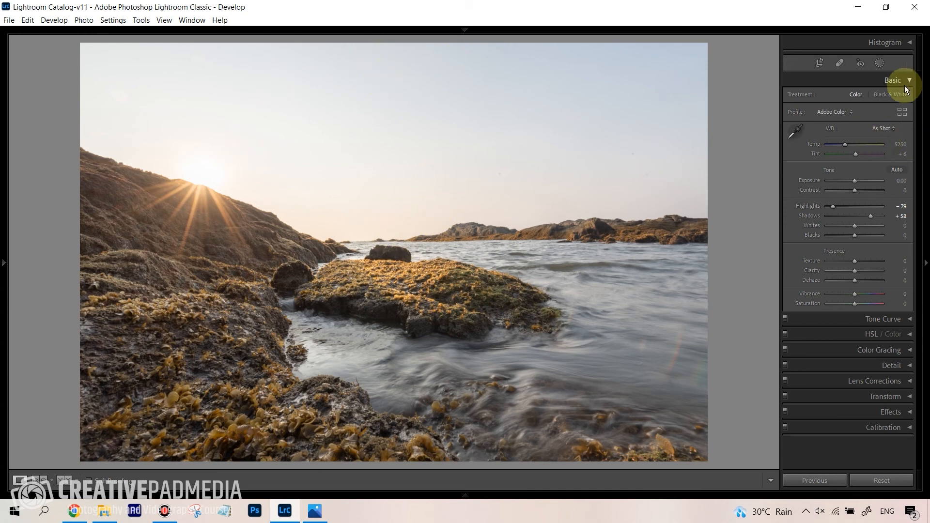
Step: Add a linear gradient mask down over the sky with Exposure -1.04, Saturation 34 and Temp 50, and close masking
{"action": "left_click", "coordinate": [880, 63]}
{"action": "left_click", "coordinate": [824, 135]}
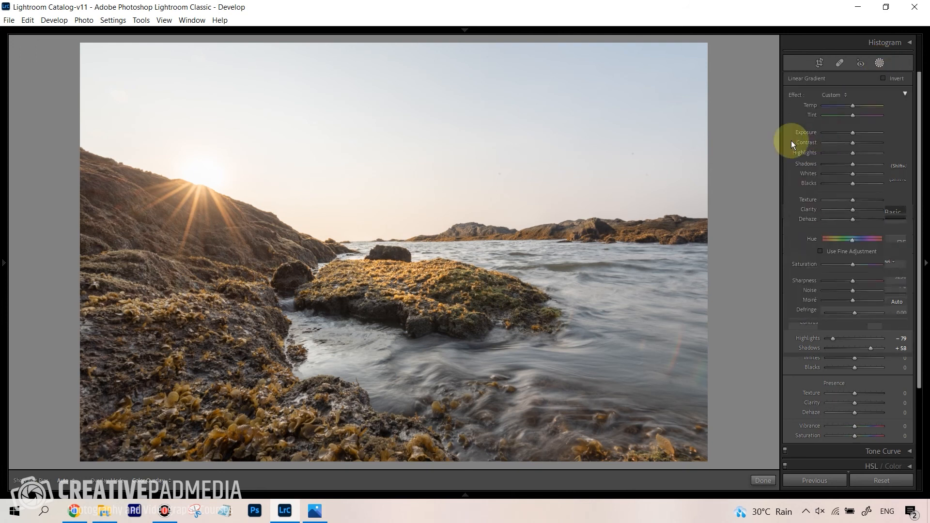
{"action": "left_click_drag", "start_coordinate": [397, 121], "coordinate": [399, 307]}
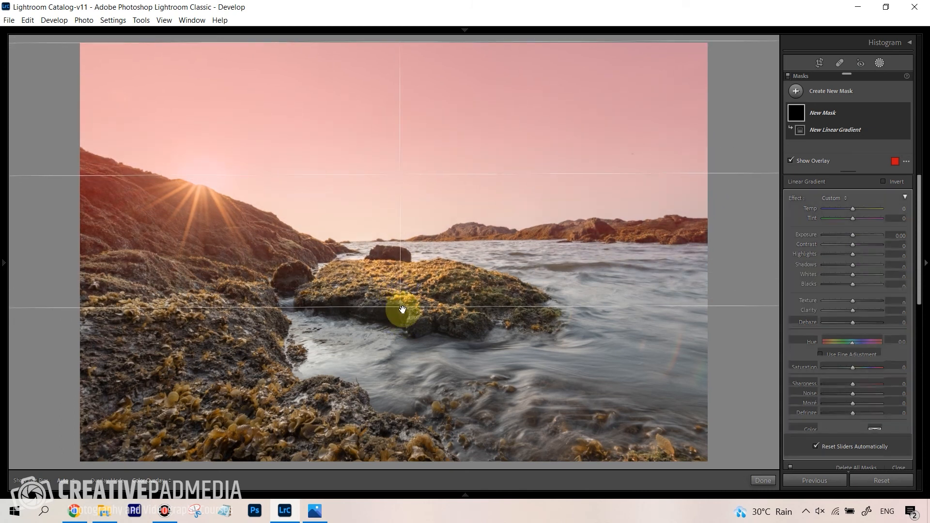
{"action": "left_click_drag", "start_coordinate": [852, 238], "coordinate": [845, 237]}
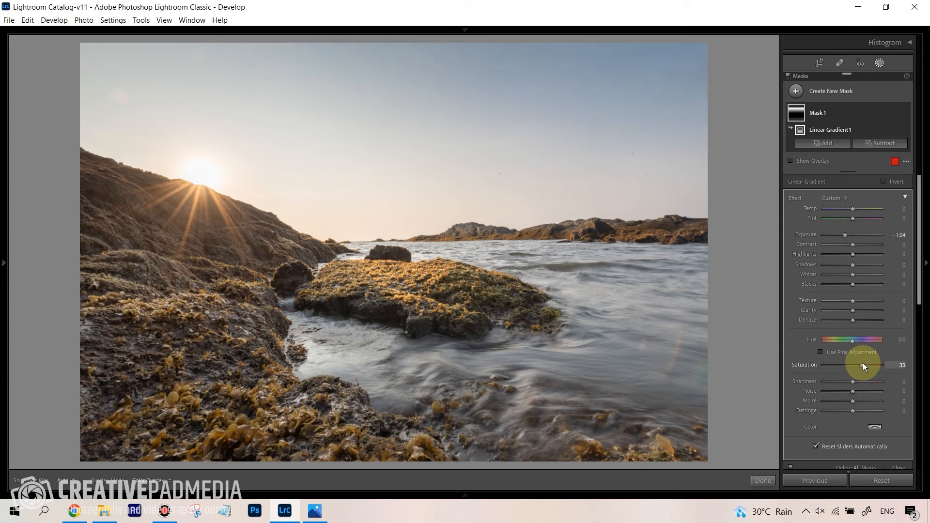
{"action": "left_click_drag", "start_coordinate": [863, 367], "coordinate": [863, 366]}
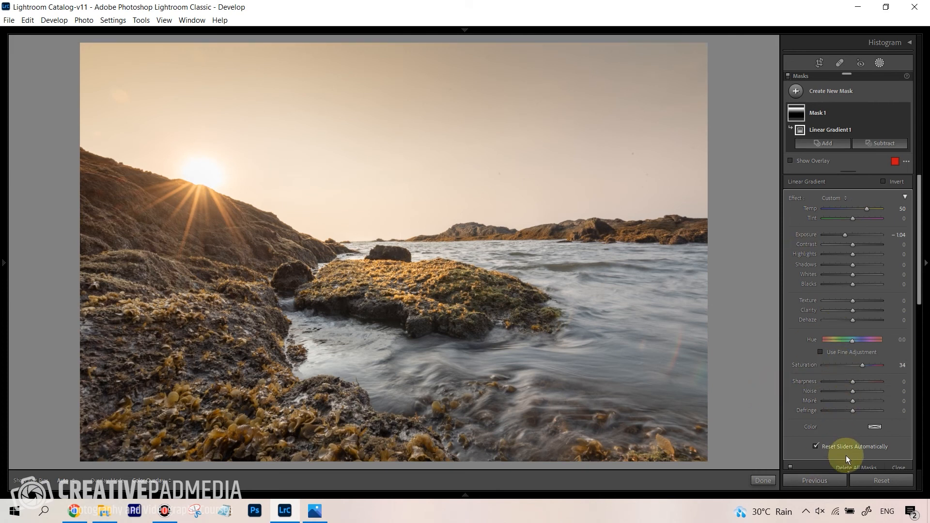
{"action": "left_click", "coordinate": [762, 480]}
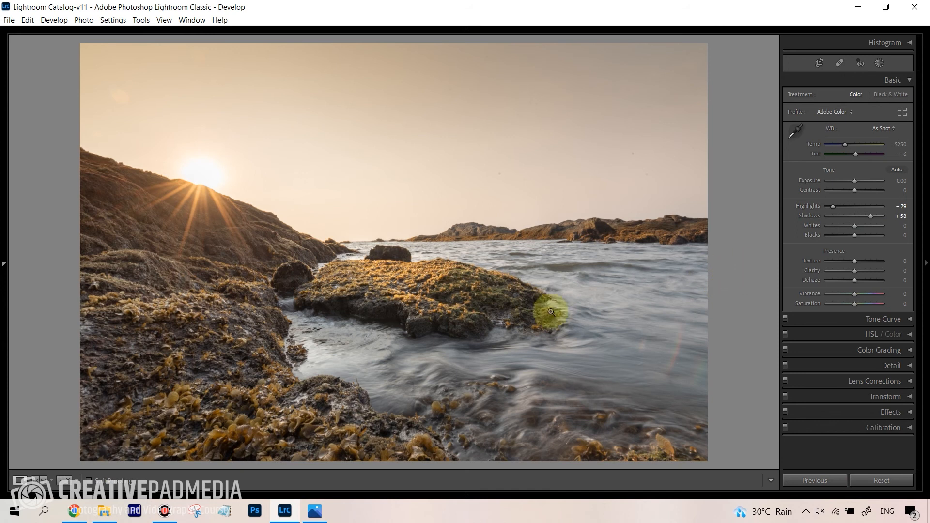
Step: Add a second linear gradient mask from the photo's bottom edge up over the foreground, with Texture 41 and Clarity 31
{"action": "left_click", "coordinate": [877, 63]}
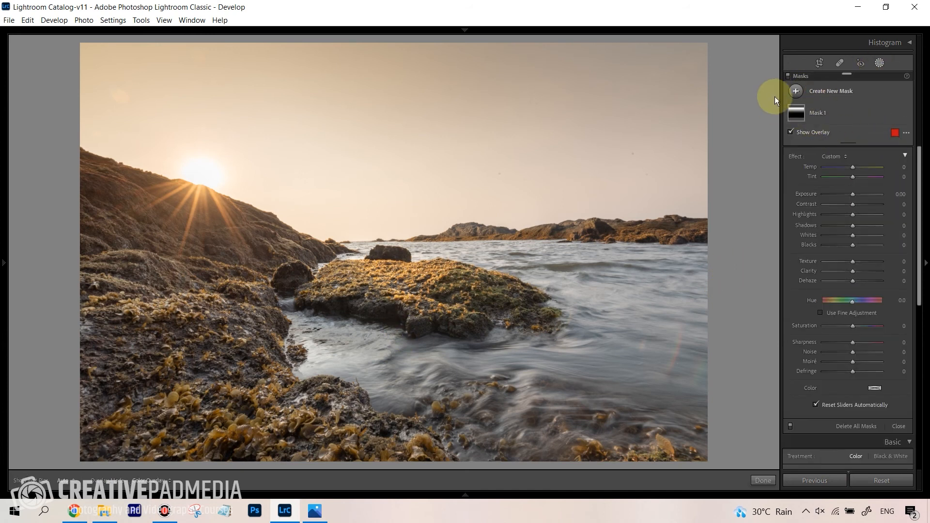
{"action": "left_click", "coordinate": [796, 91]}
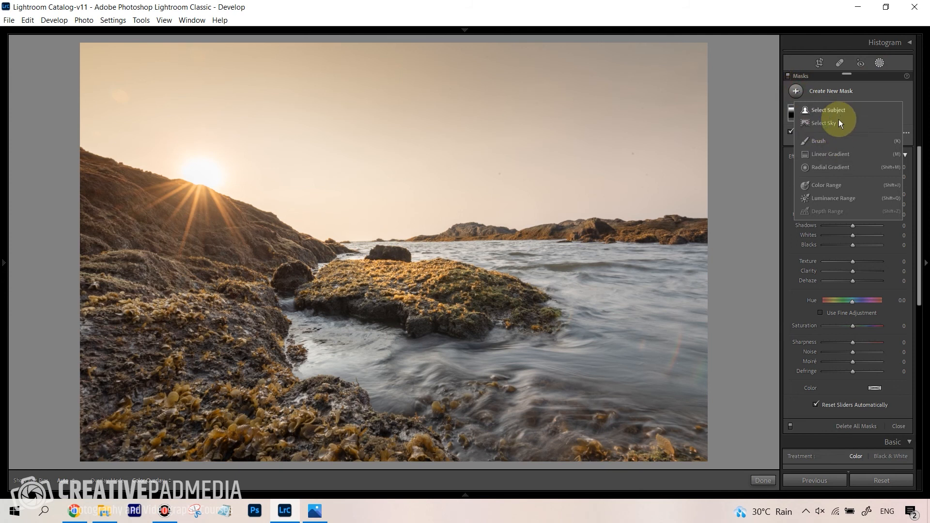
{"action": "left_click", "coordinate": [831, 154]}
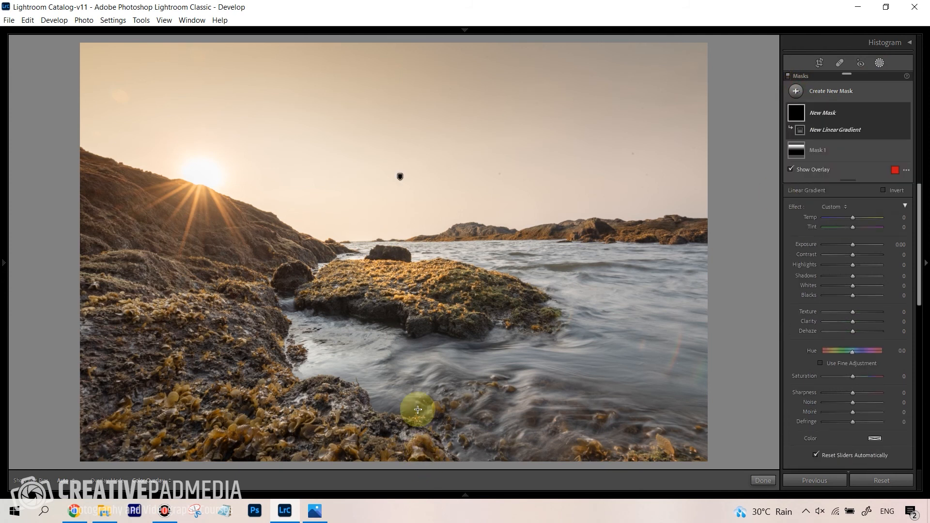
{"action": "left_click_drag", "start_coordinate": [412, 446], "coordinate": [405, 162]}
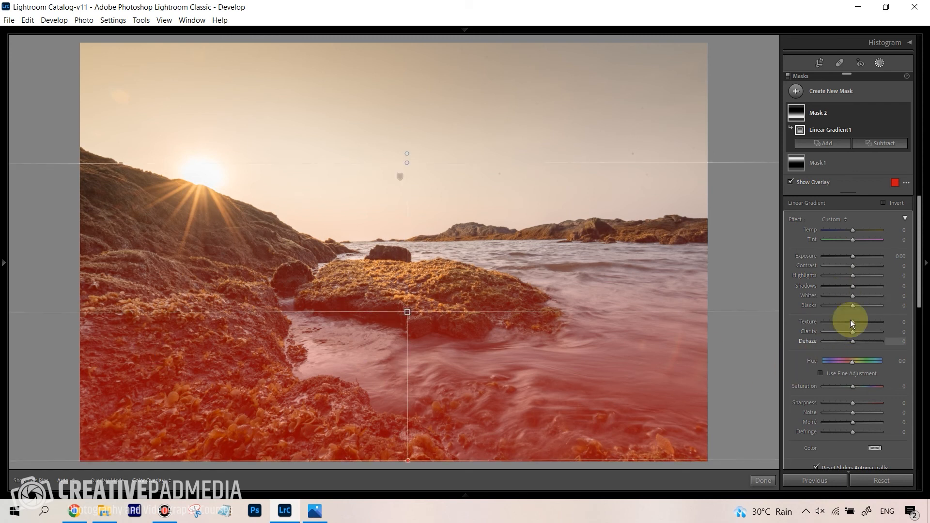
{"action": "mouse_move", "coordinate": [852, 321]}
{"action": "left_mouse_down"}
{"action": "mouse_move", "coordinate": [868, 334]}
{"action": "mouse_move", "coordinate": [874, 322]}
{"action": "mouse_move", "coordinate": [863, 331]}
{"action": "mouse_move", "coordinate": [865, 321]}
{"action": "left_mouse_up"}
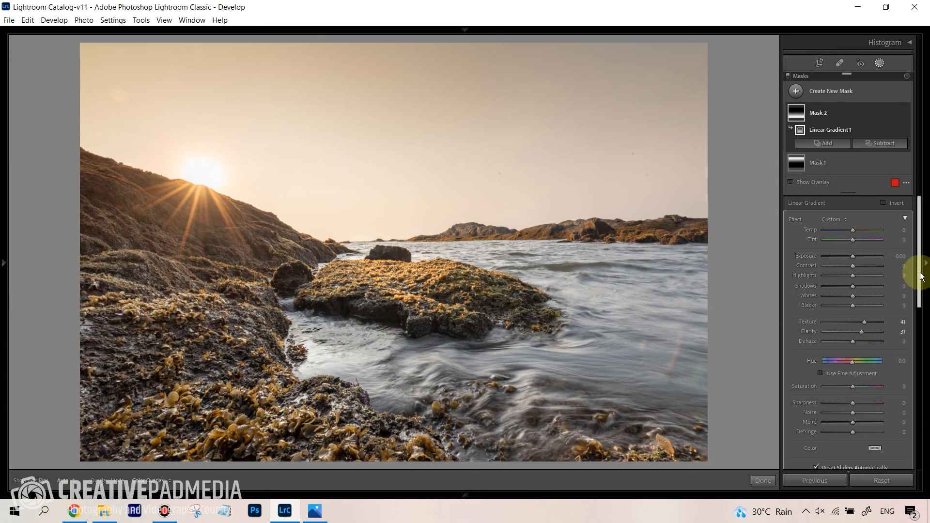
Step: Create a new small radial gradient mask and fit it over the sun above the hillside
{"action": "left_click_drag", "start_coordinate": [915, 270], "coordinate": [929, 385]}
{"action": "scroll", "coordinate": [928, 387], "scroll_direction": "up", "scroll_amount": 5}
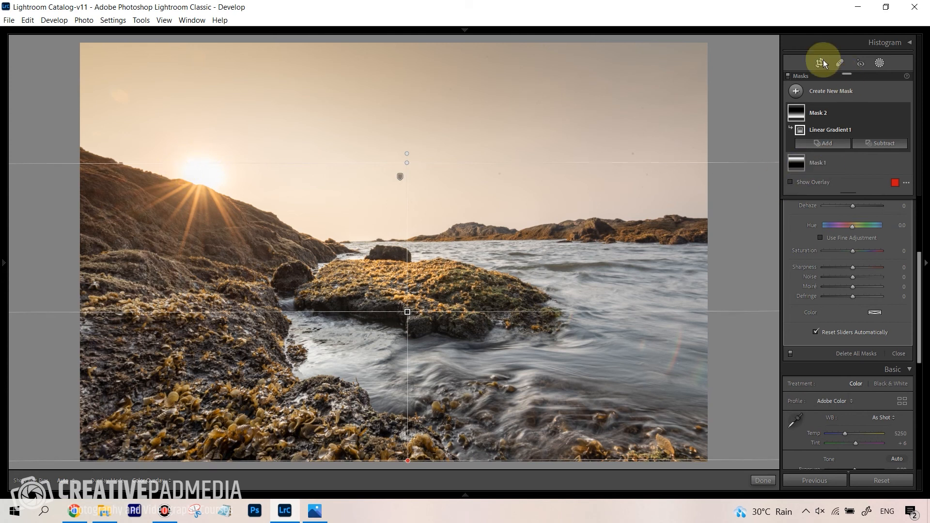
{"action": "left_click", "coordinate": [796, 91]}
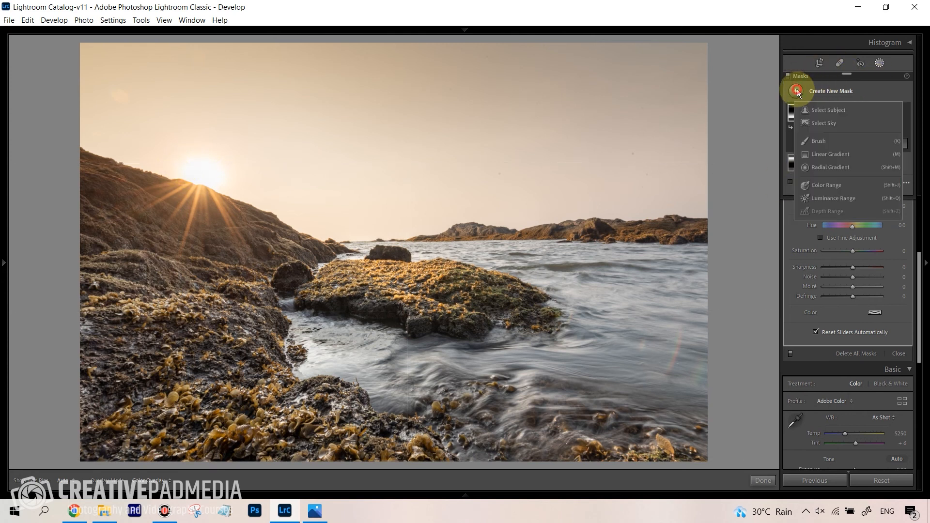
{"action": "left_click", "coordinate": [833, 168]}
{"action": "left_click_drag", "start_coordinate": [225, 165], "coordinate": [201, 176]}
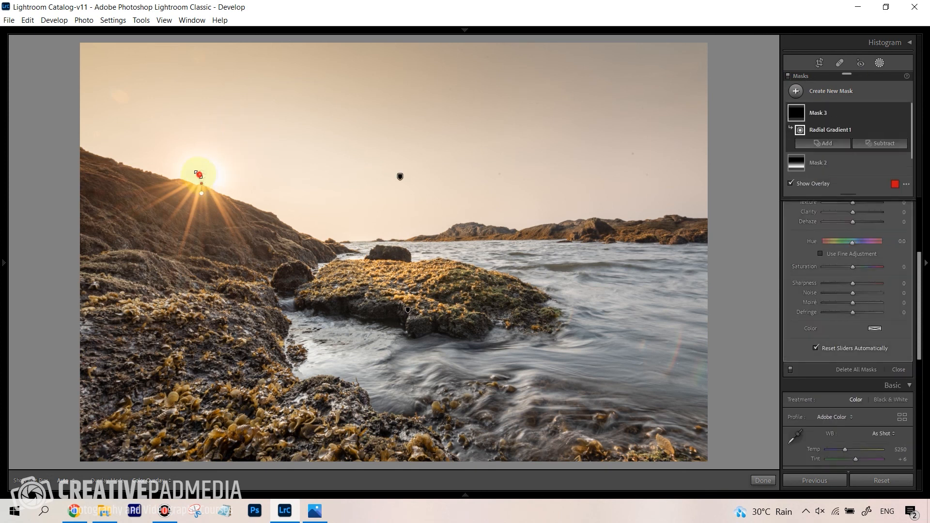
{"action": "mouse_move", "coordinate": [205, 177]}
{"action": "left_mouse_down"}
{"action": "mouse_move", "coordinate": [214, 188]}
{"action": "mouse_move", "coordinate": [206, 174]}
{"action": "mouse_move", "coordinate": [219, 175]}
{"action": "mouse_move", "coordinate": [203, 211]}
{"action": "mouse_move", "coordinate": [211, 167]}
{"action": "left_mouse_up"}
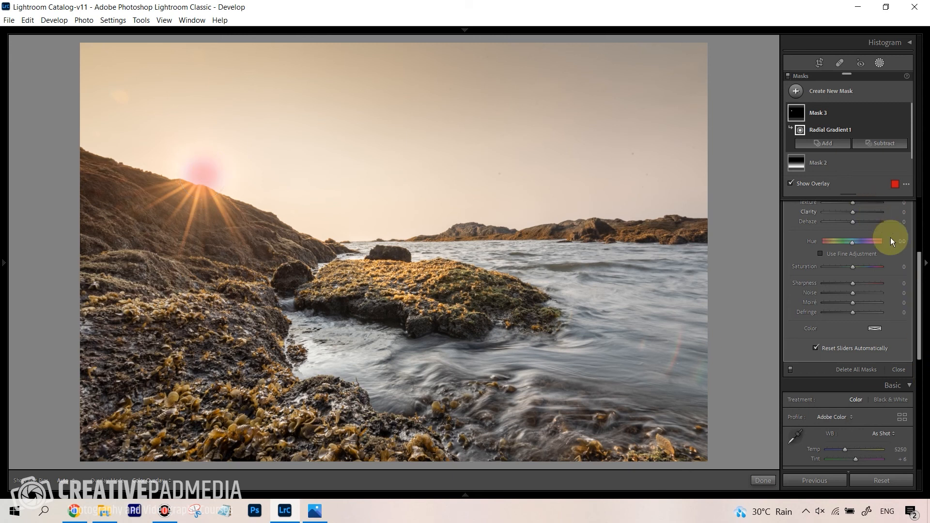
Step: Set the sun mask's Highlights to 80, Temp to 31 and Clarity to 14, and finish masking
{"action": "left_click_drag", "start_coordinate": [922, 269], "coordinate": [920, 214]}
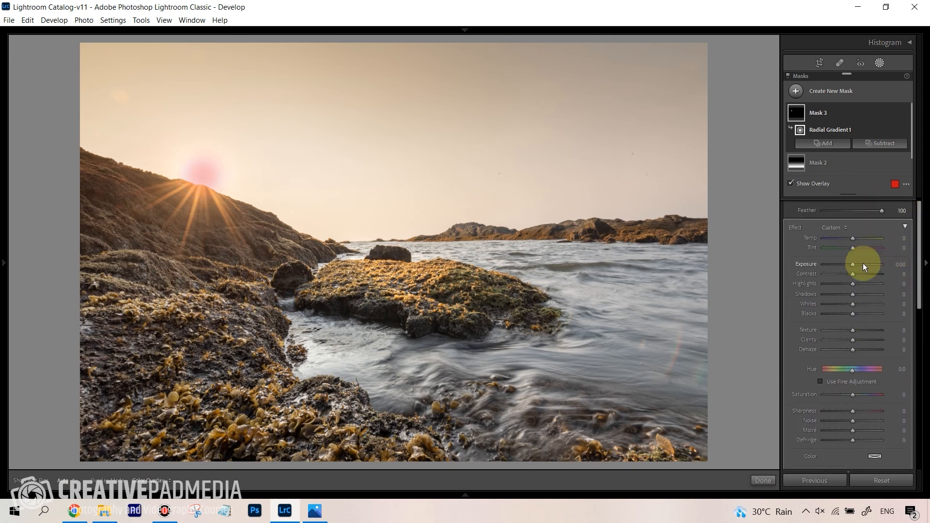
{"action": "left_click_drag", "start_coordinate": [852, 284], "coordinate": [879, 294]}
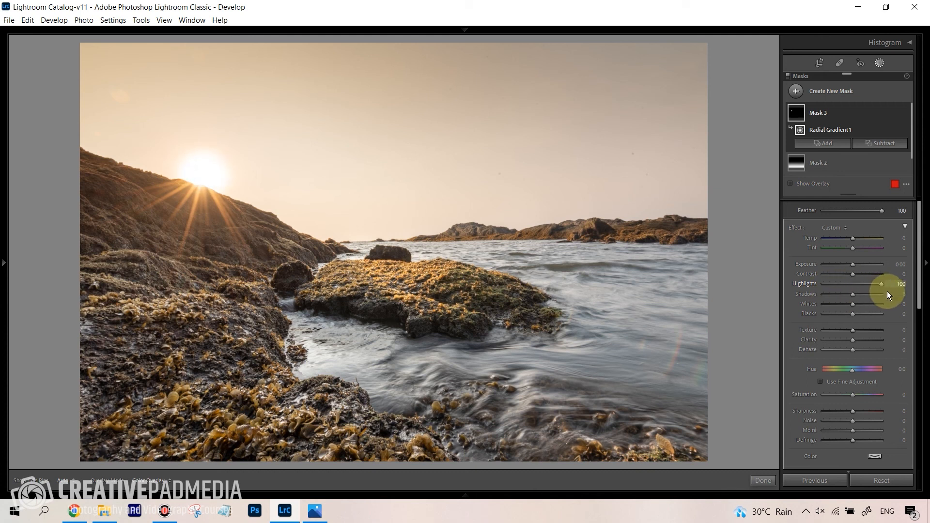
{"action": "left_click_drag", "start_coordinate": [876, 289], "coordinate": [874, 287]}
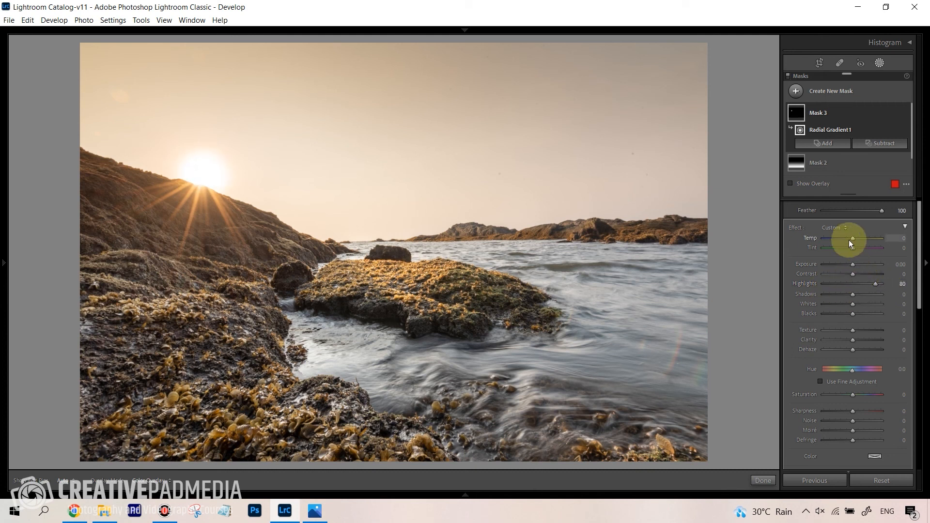
{"action": "mouse_move", "coordinate": [857, 238]}
{"action": "left_mouse_down"}
{"action": "mouse_move", "coordinate": [847, 239]}
{"action": "mouse_move", "coordinate": [861, 239]}
{"action": "left_mouse_up"}
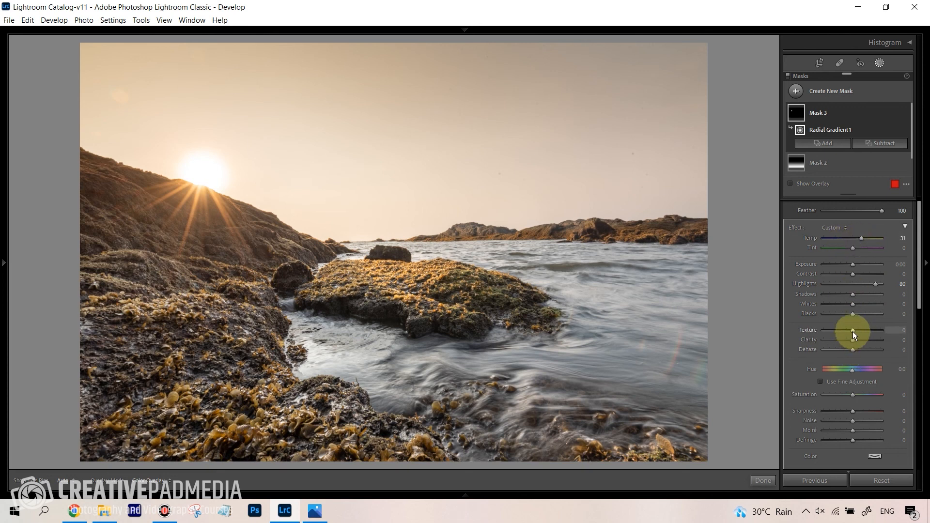
{"action": "left_click_drag", "start_coordinate": [853, 339], "coordinate": [856, 338]}
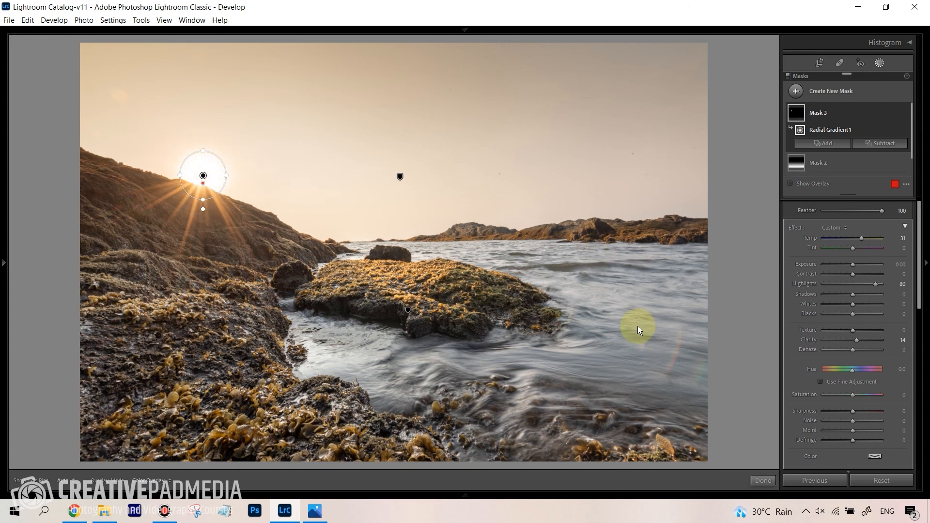
{"action": "left_click", "coordinate": [768, 480]}
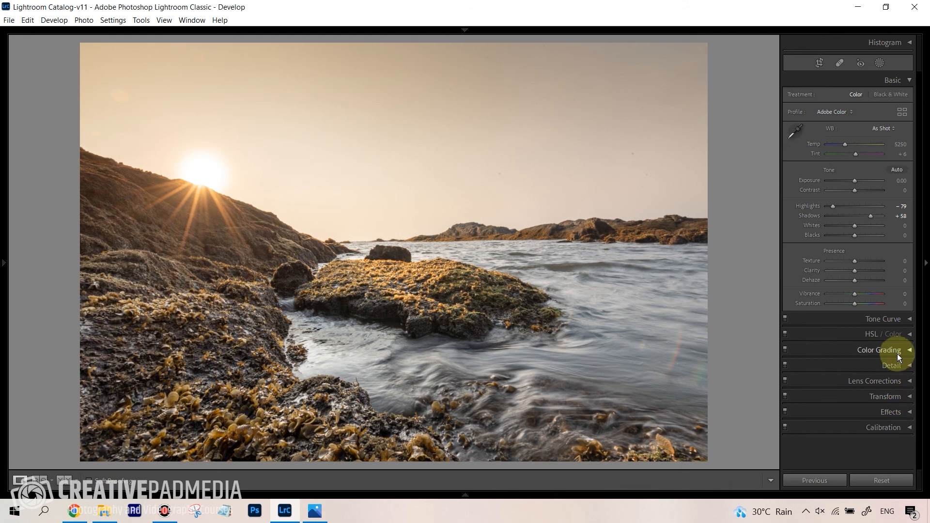
Step: Set the lens profile's Vignetting correction amount to 0 in Lens Corrections
{"action": "left_click", "coordinate": [903, 383]}
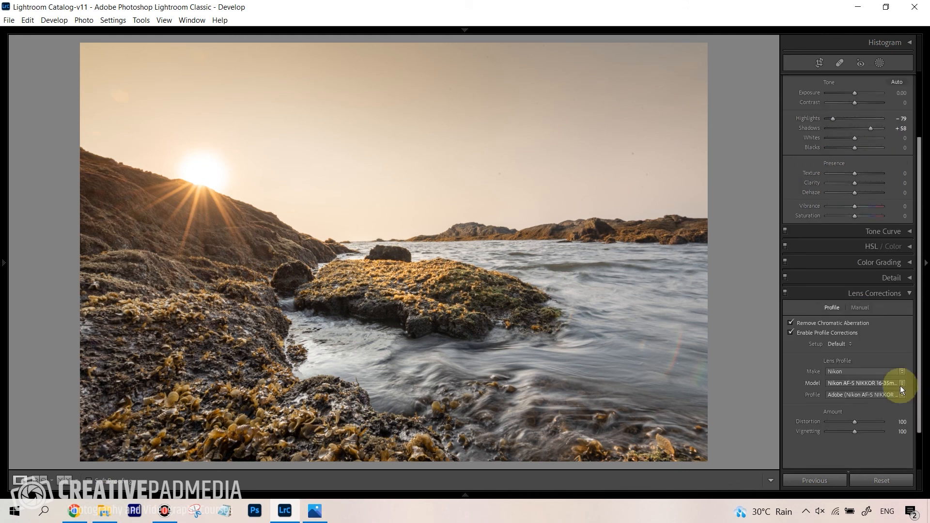
{"action": "left_click_drag", "start_coordinate": [854, 383], "coordinate": [807, 382]}
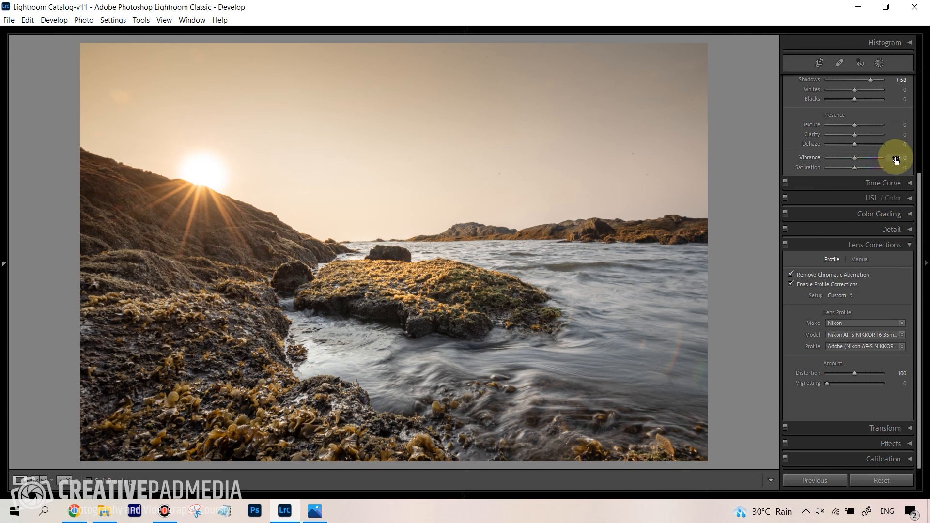
{"action": "scroll", "coordinate": [895, 157], "scroll_direction": "up", "scroll_amount": 4}
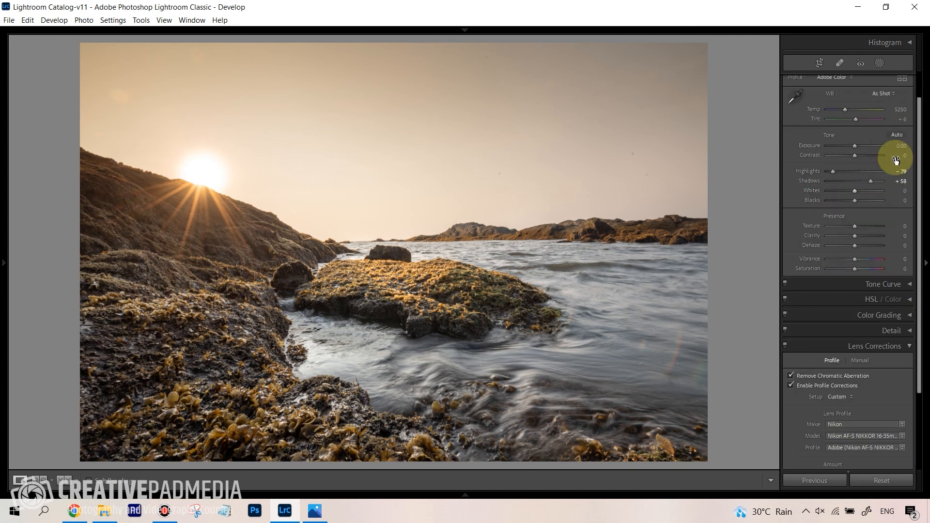
Step: Heal the flare spot in the sky above the sun with a brush size of about 78, sampling clean sky beside it
{"action": "left_click", "coordinate": [839, 62]}
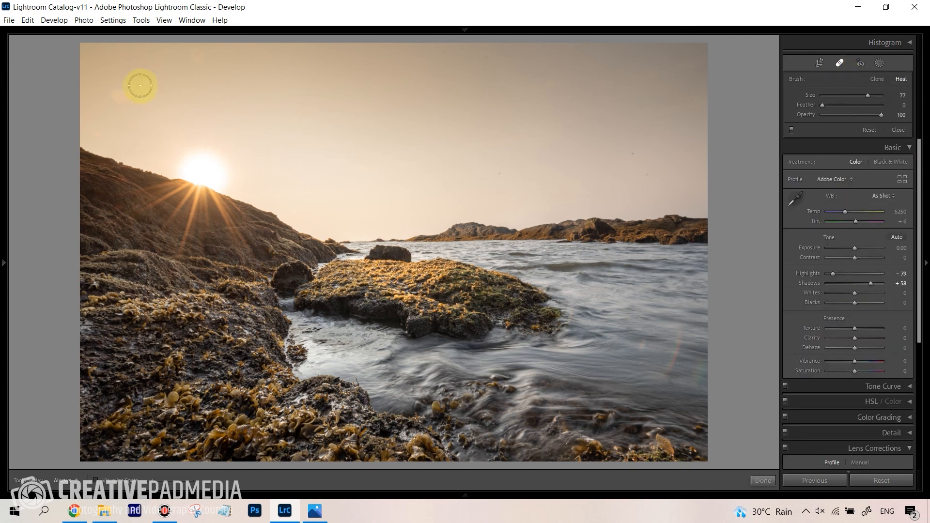
{"action": "scroll", "coordinate": [122, 93], "scroll_direction": "up", "scroll_amount": 1}
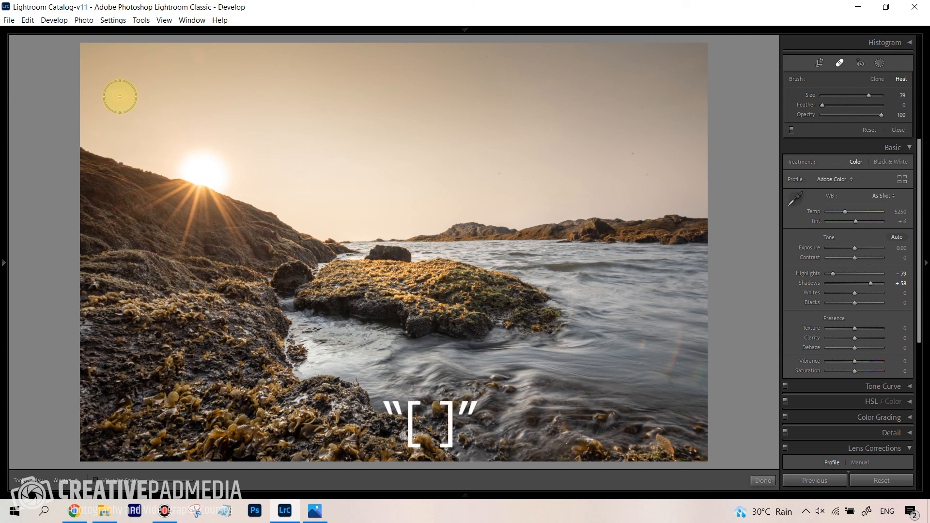
{"action": "left_click", "coordinate": [120, 96]}
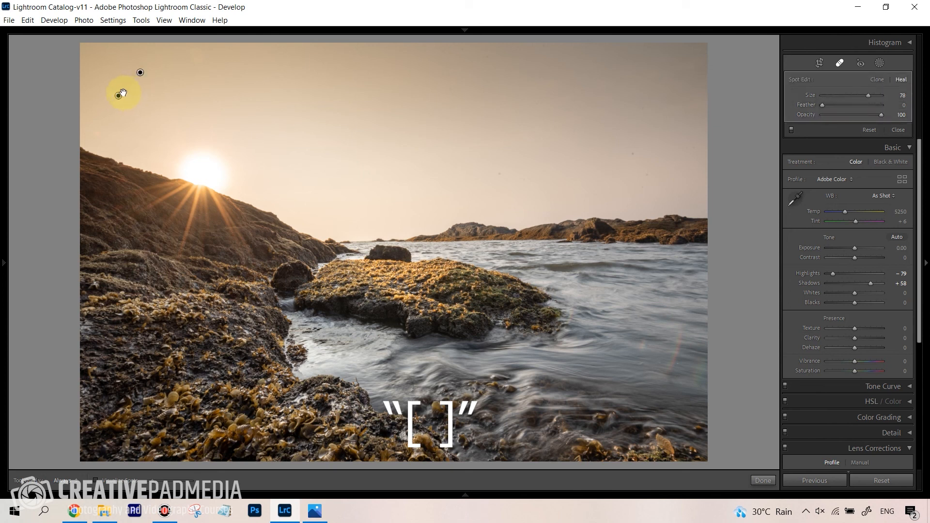
{"action": "mouse_move", "coordinate": [151, 70]}
{"action": "left_mouse_down"}
{"action": "mouse_move", "coordinate": [178, 70]}
{"action": "mouse_move", "coordinate": [147, 87]}
{"action": "left_mouse_up"}
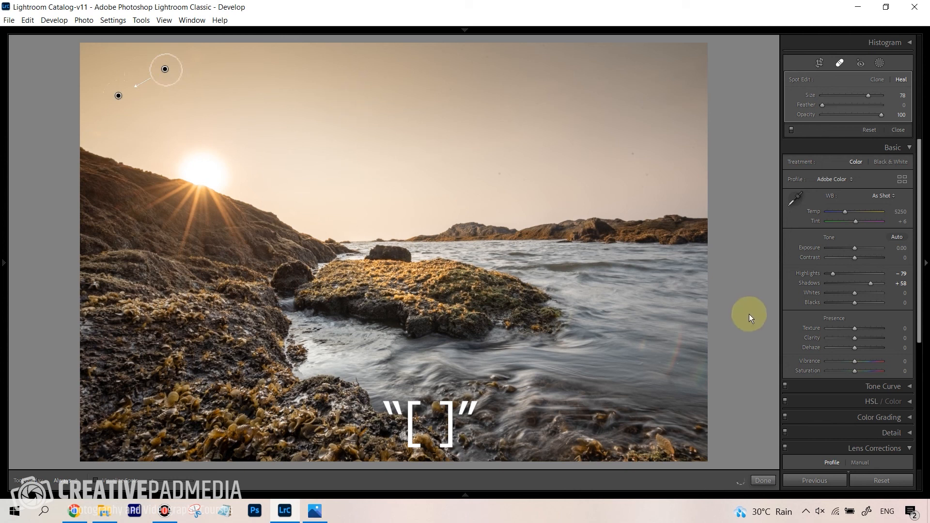
{"action": "left_click", "coordinate": [761, 481]}
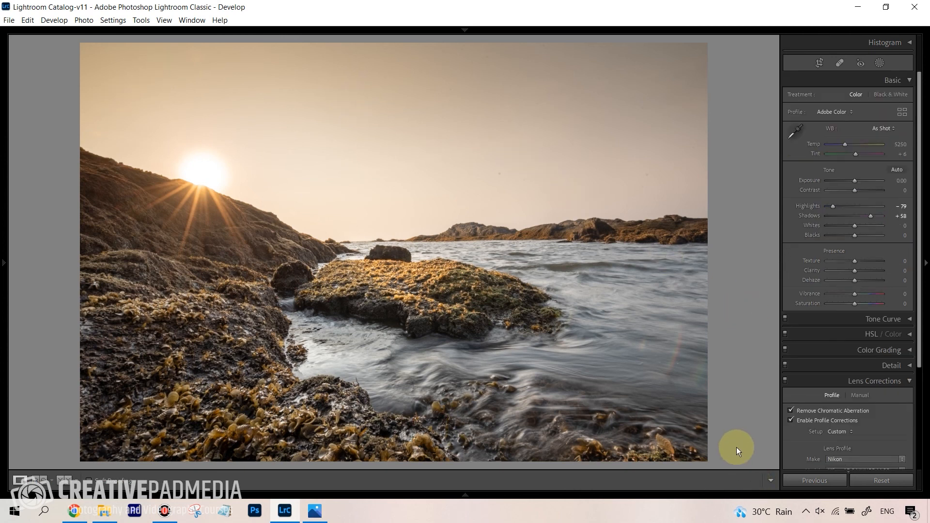
Step: Compare the fully edited seascape with its original before state, ending on the edited version
{"action": "key", "text": "backslash"}
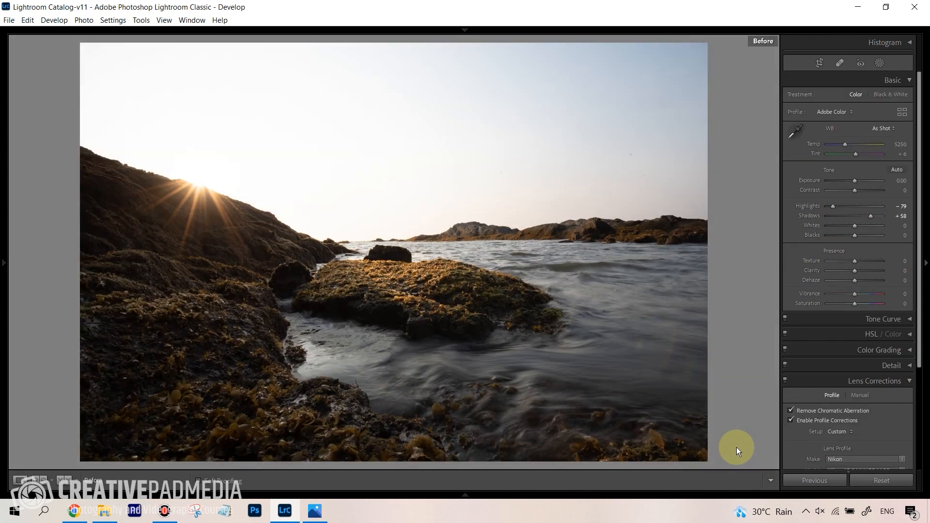
{"action": "key", "text": "backslash"}
{"action": "key", "text": "backslash"}
{"action": "key", "text": "backslash"}
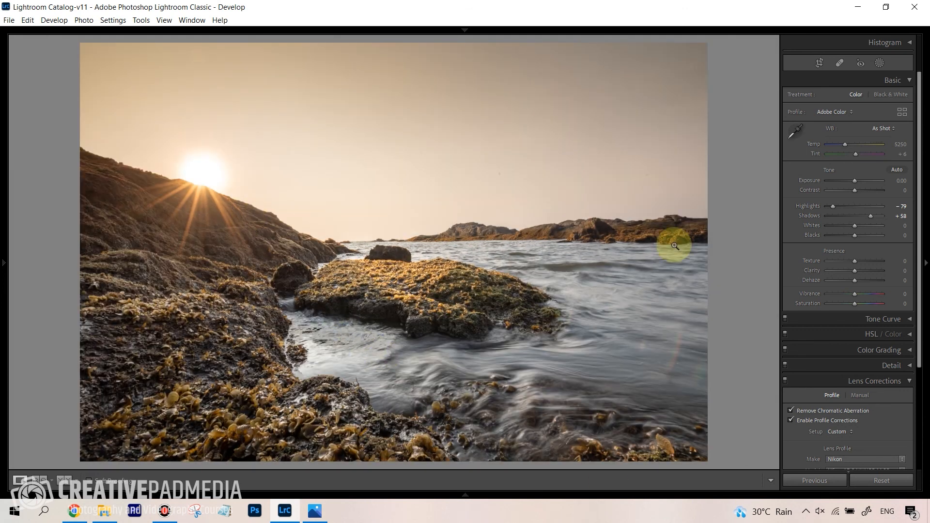